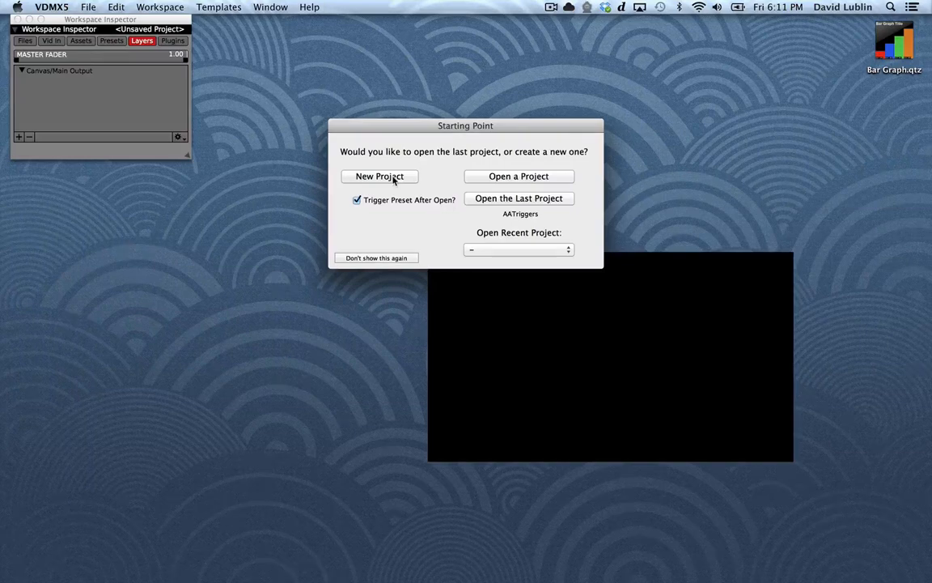
- Create a new project and load the Bar Graph composition from the media bin onto Layer 1
click(391, 178)
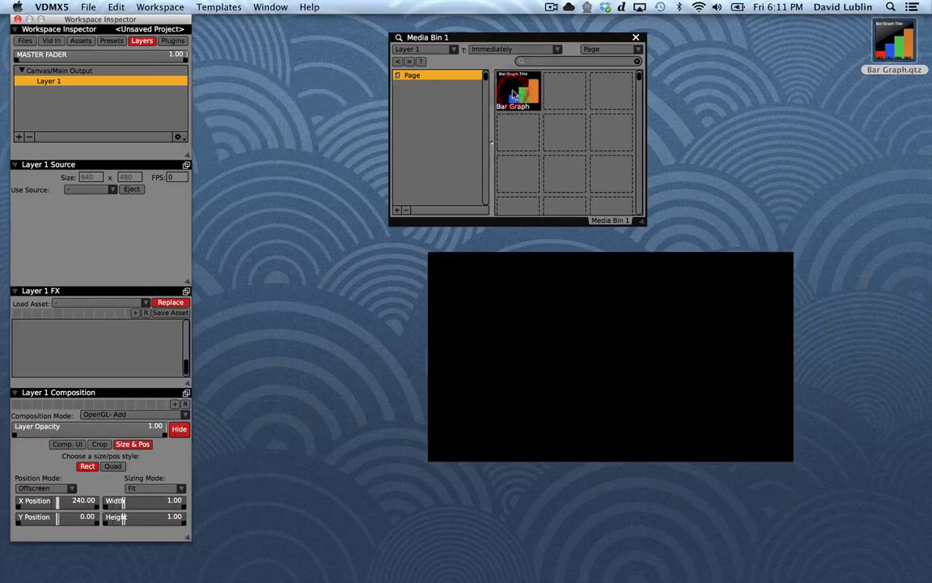
click(518, 99)
- Detach the Layer 1 source controls, place them beside the media bin and enlarge them to show all four columns
click(186, 165)
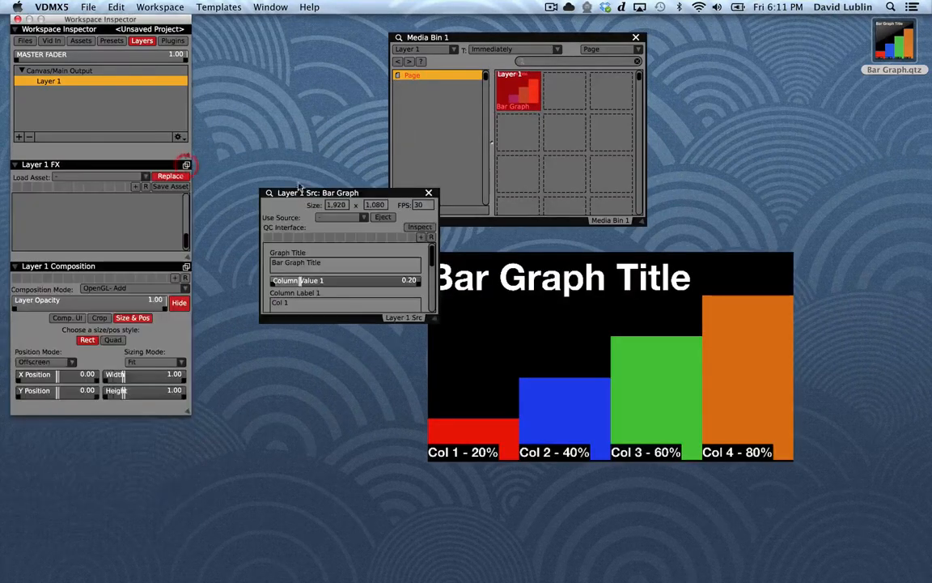
drag(301, 192, 251, 36)
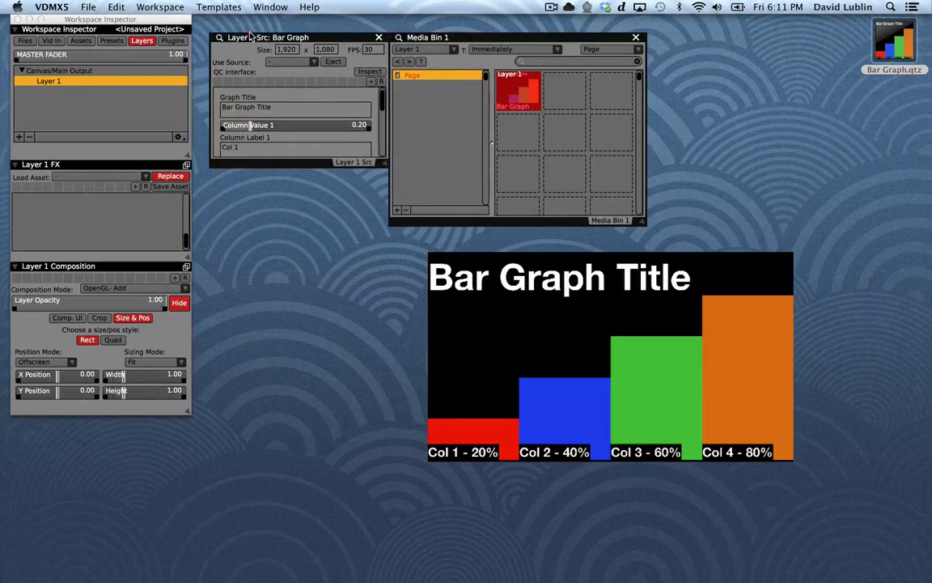
drag(386, 165, 385, 306)
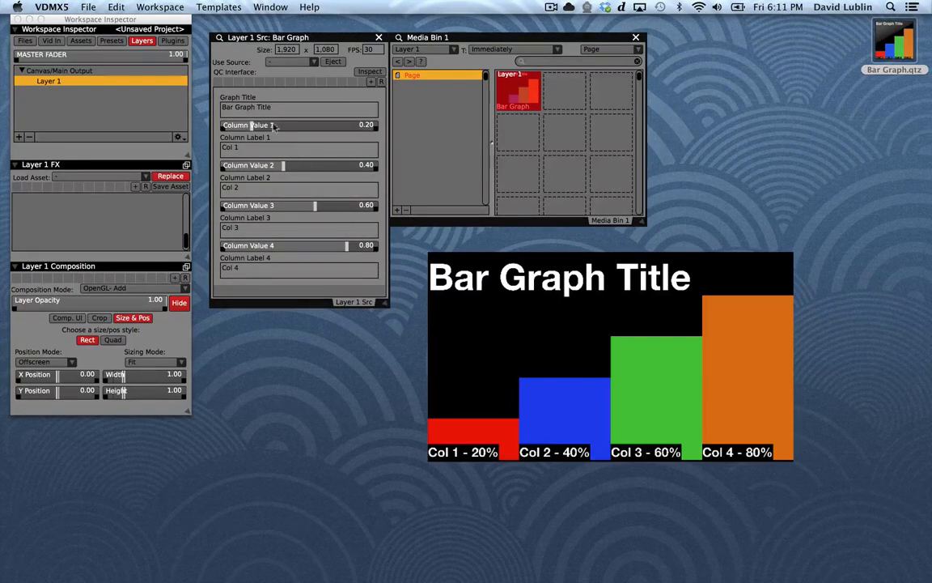
- Check the Clock 1 plugin and assign its MeasurePosition as the data source of Column Value 1
click(172, 40)
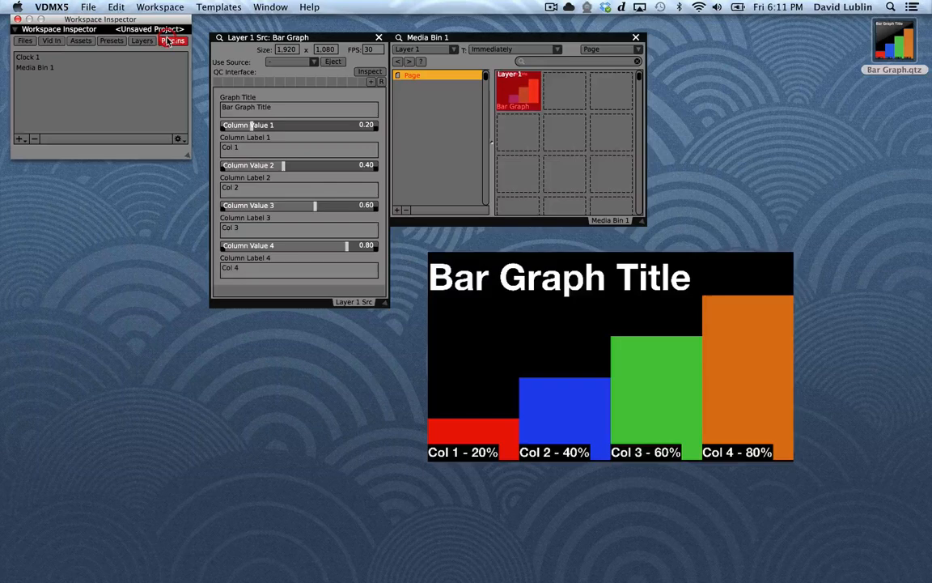
click(60, 57)
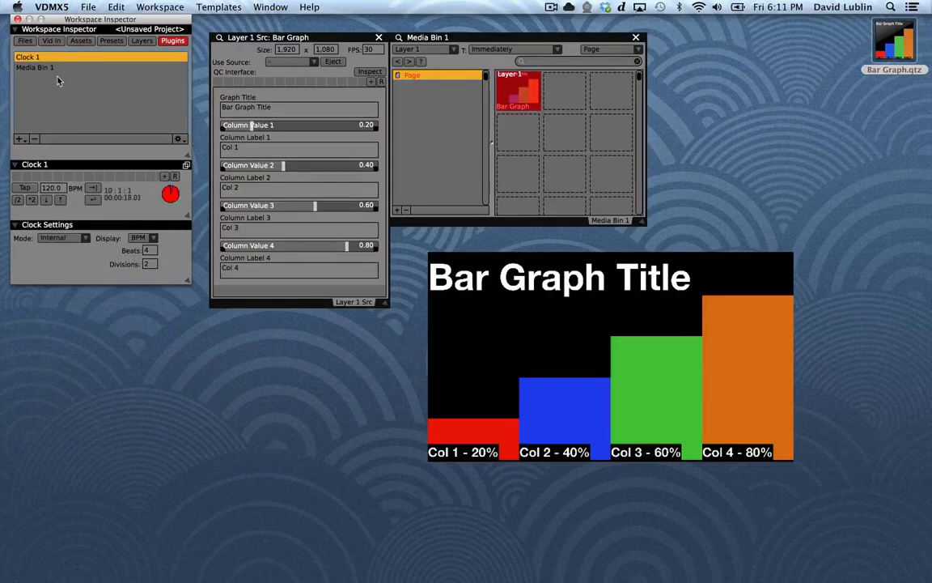
click(53, 75)
right_click(260, 130)
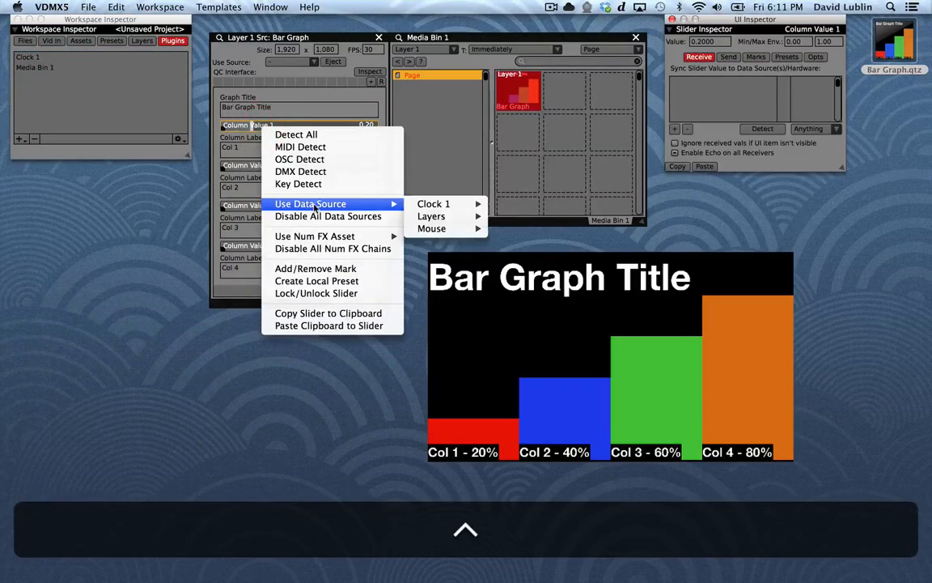
mouse_move(430, 205)
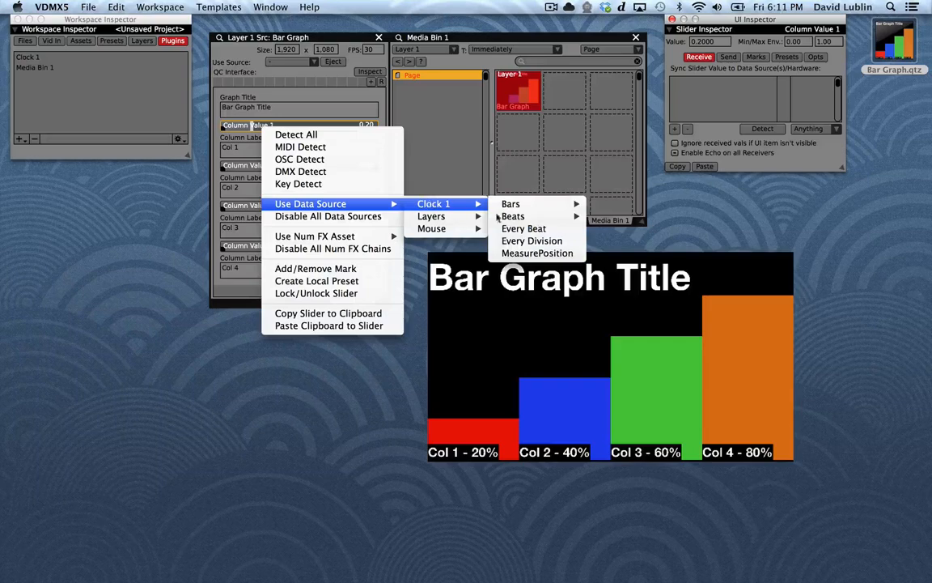
click(512, 252)
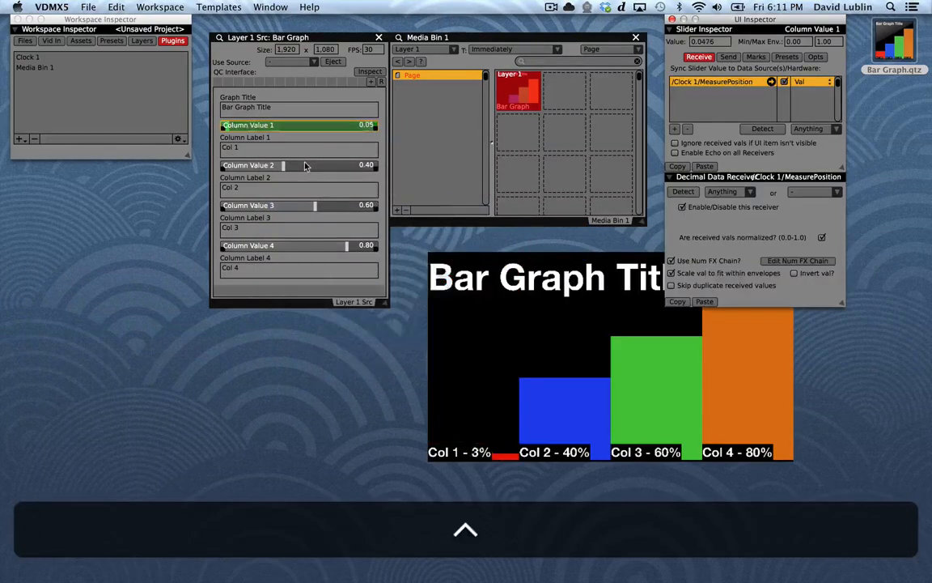
- Assign Clock 1's 02 Bars as the data source of Column Value 2
right_click(306, 164)
mouse_move(378, 240)
mouse_move(478, 238)
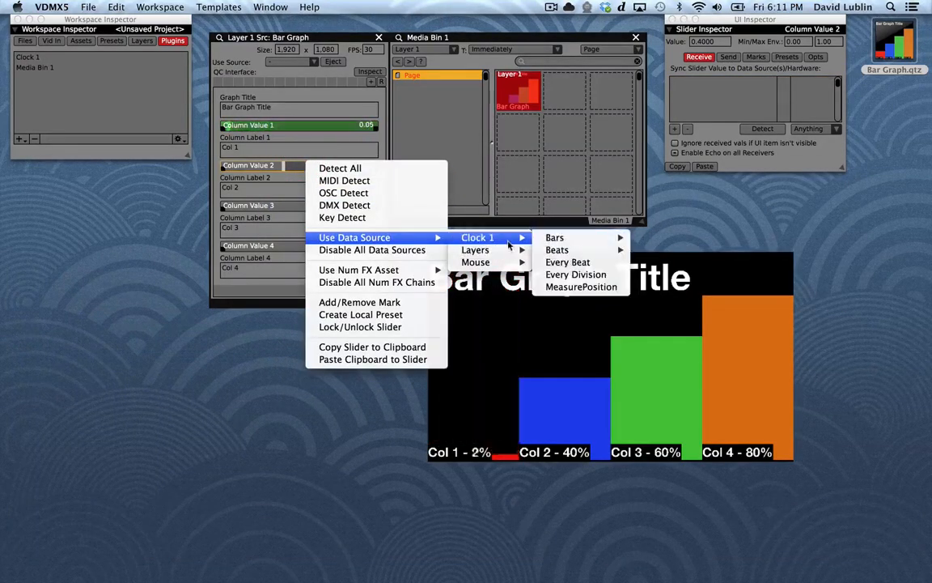
mouse_move(554, 238)
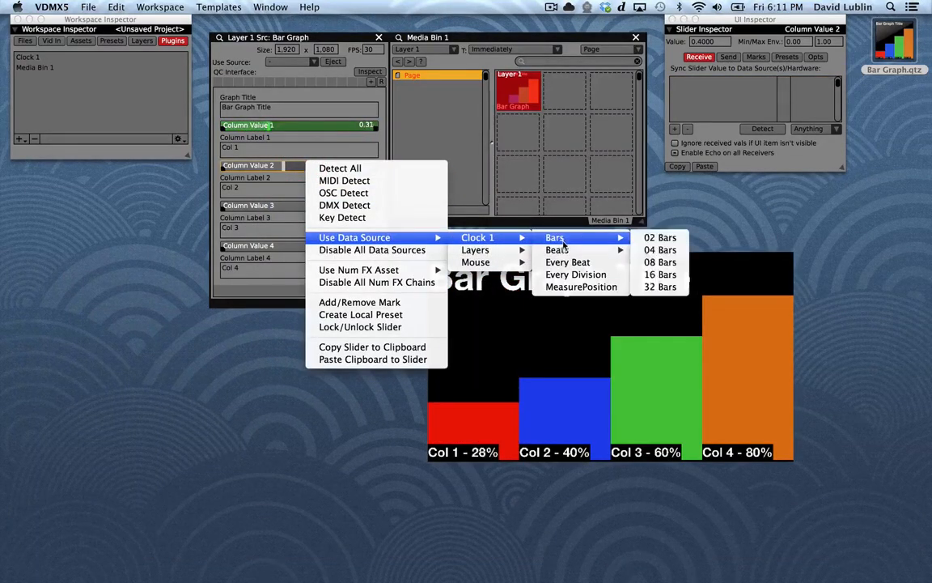
click(657, 249)
- Assign Clock 1's 04 Bars as the data source of Column Value 3
right_click(293, 202)
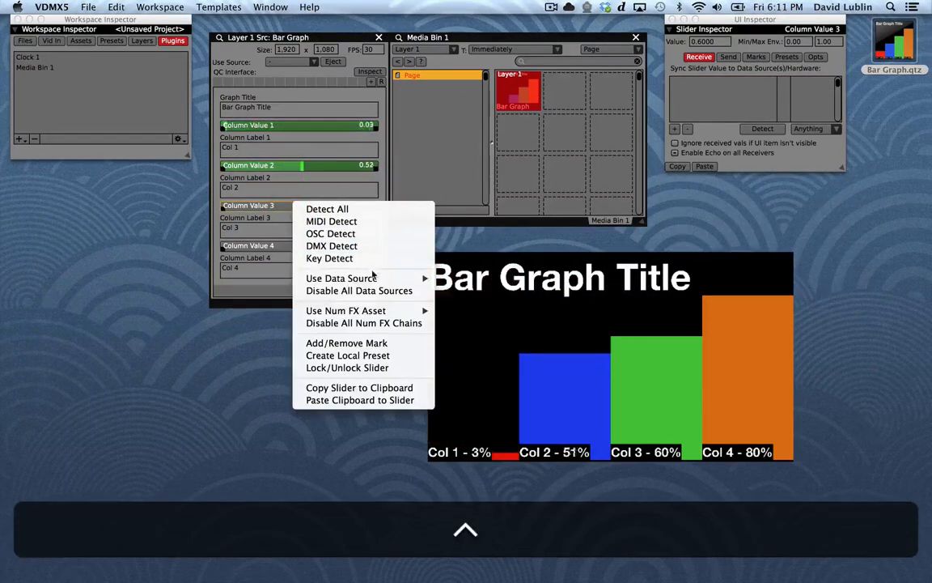
mouse_move(374, 279)
mouse_move(464, 279)
mouse_move(570, 289)
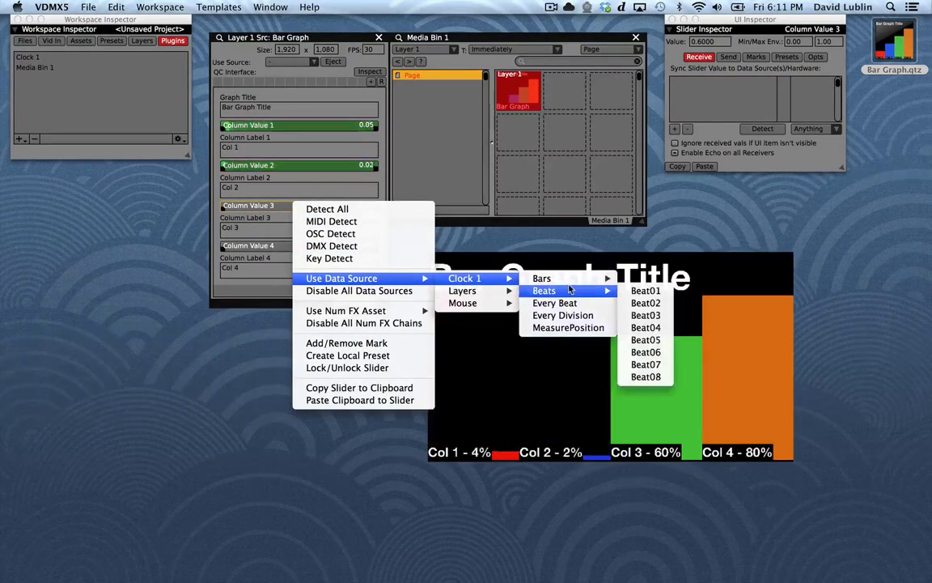
mouse_move(594, 278)
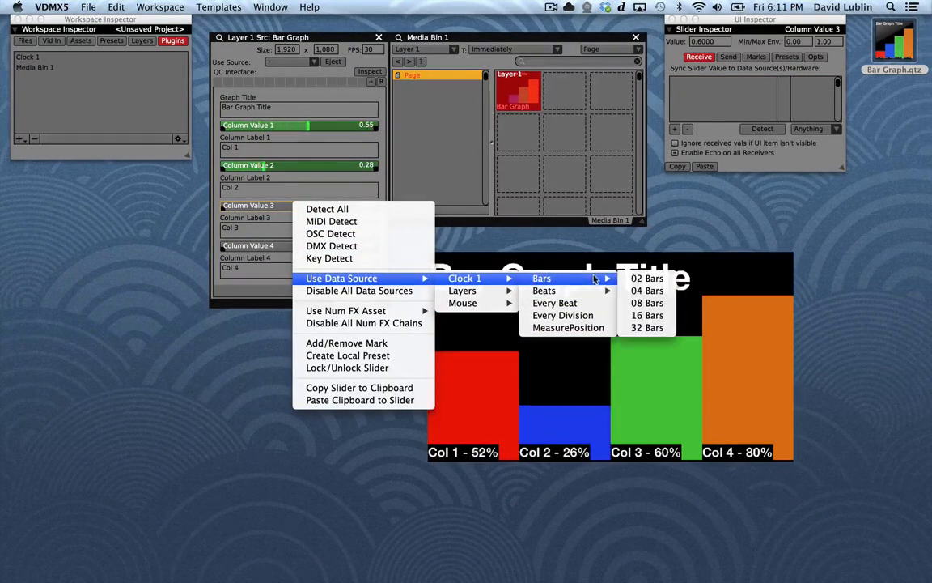
click(660, 297)
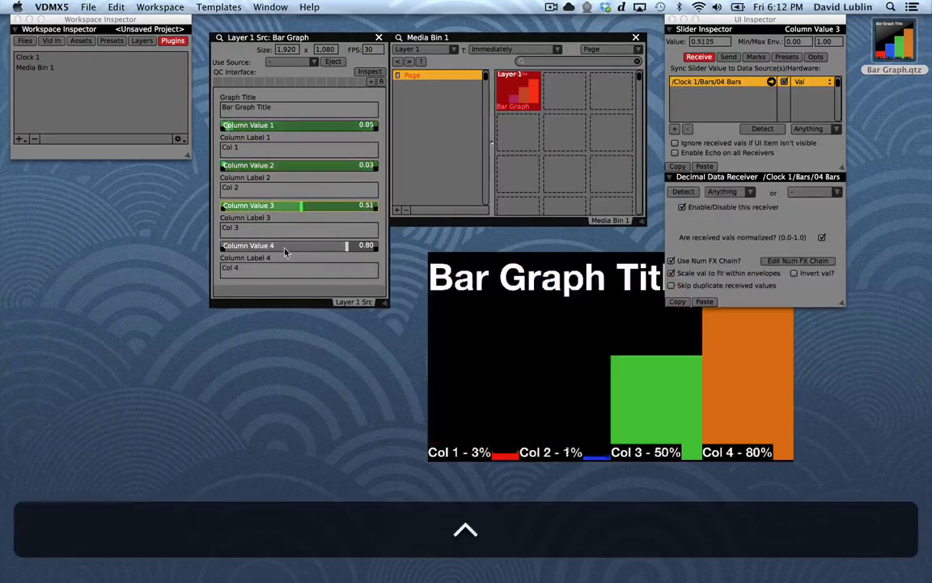
- Assign Clock 1's 08 Bars as the data source of Column Value 4
right_click(286, 246)
mouse_move(358, 324)
mouse_move(458, 324)
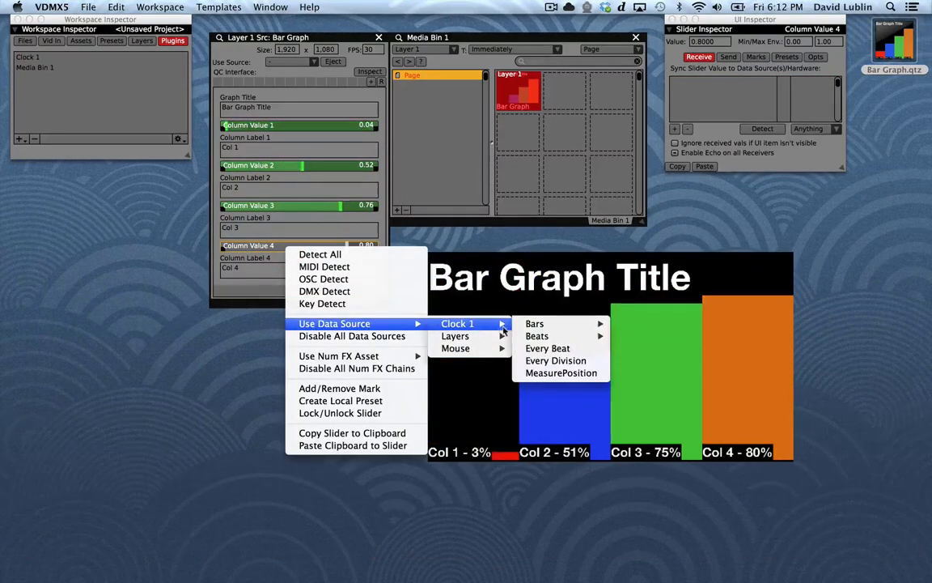
mouse_move(558, 335)
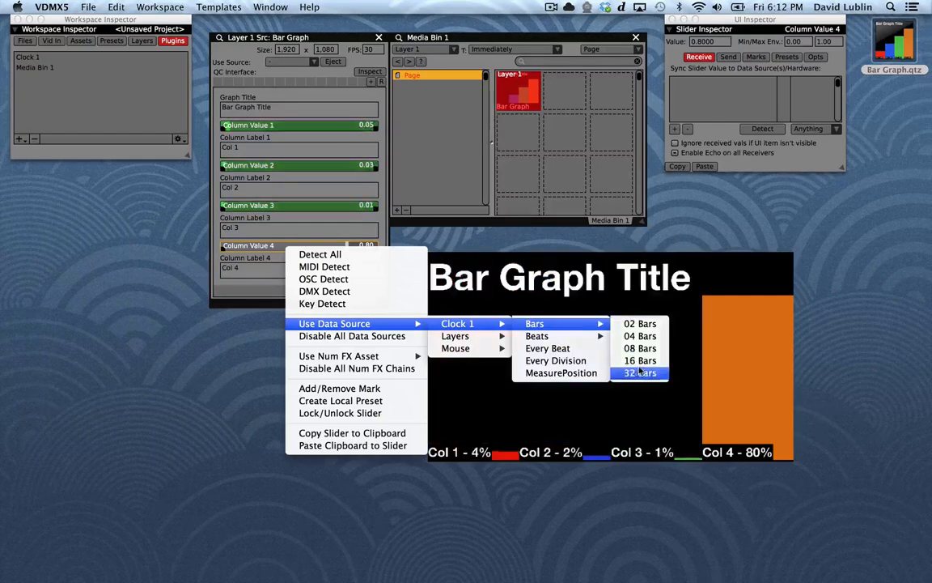
click(644, 353)
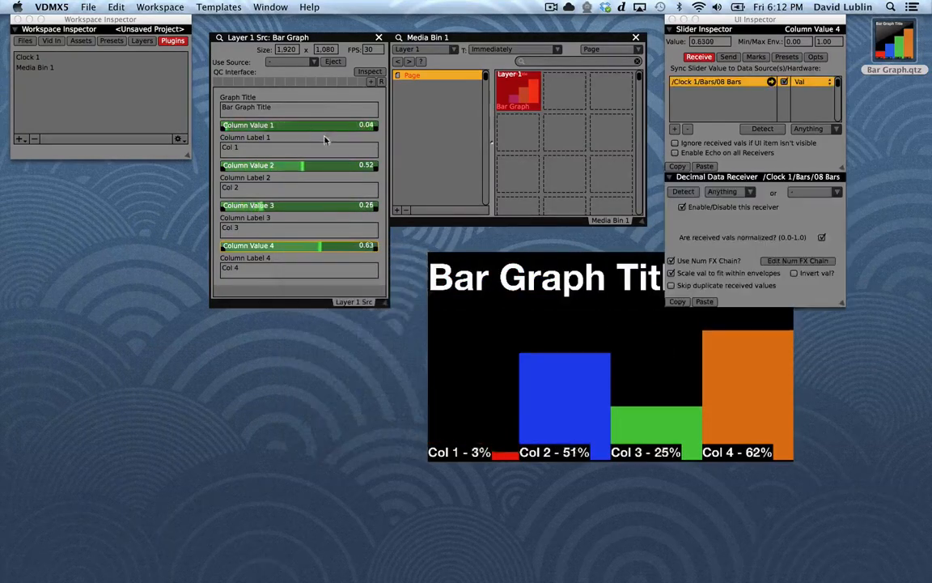
- Change the graph title to "120 BPM"
click(299, 111)
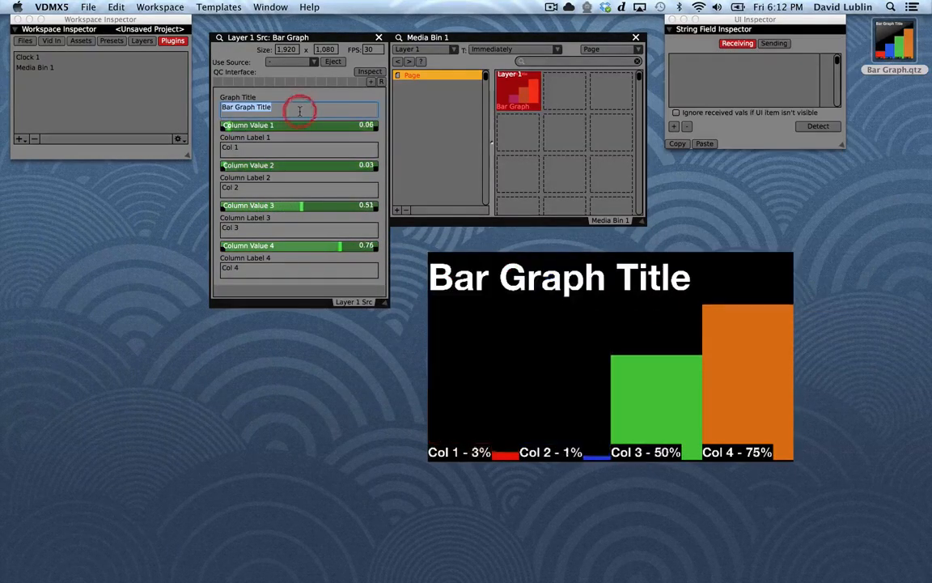
text(120 BPM)
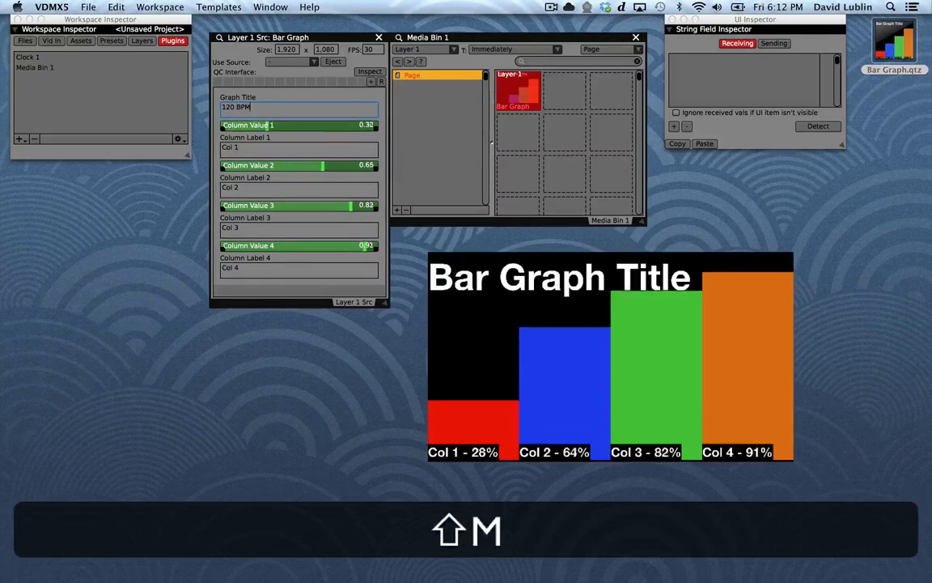
key(shift+Return)
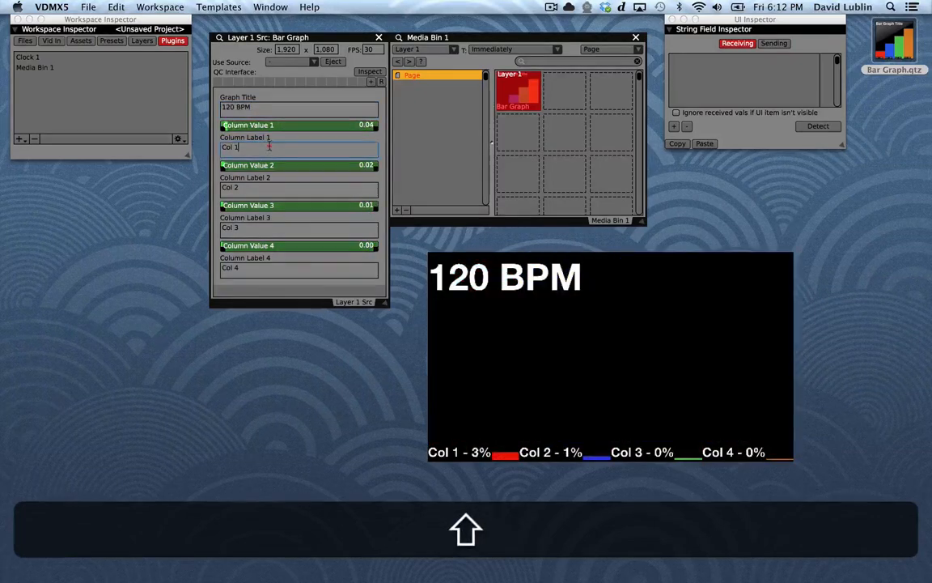
- Label the four graph columns "1 BAR", "2 BAR", "4 BAR" and "8 BAR" in order
click(269, 146)
text(I)
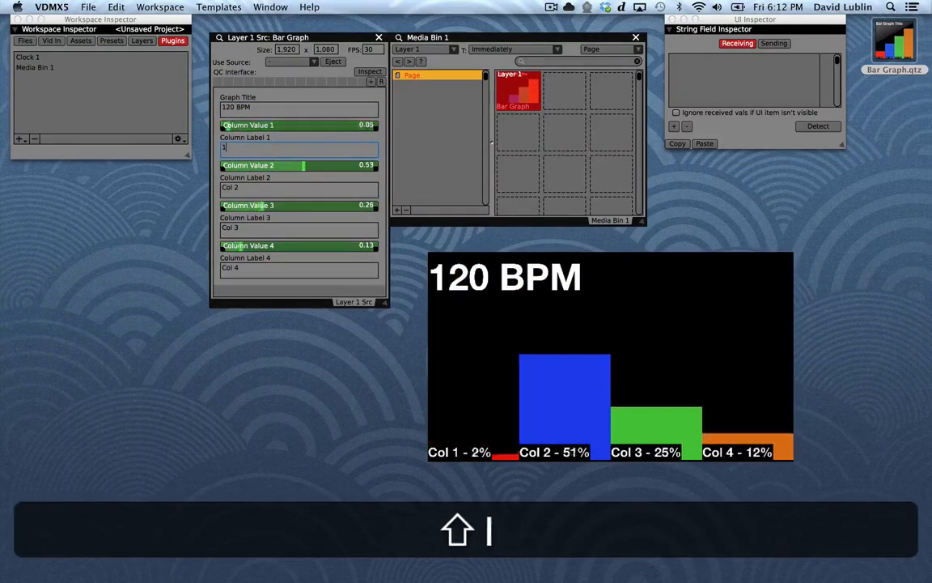
text(2)
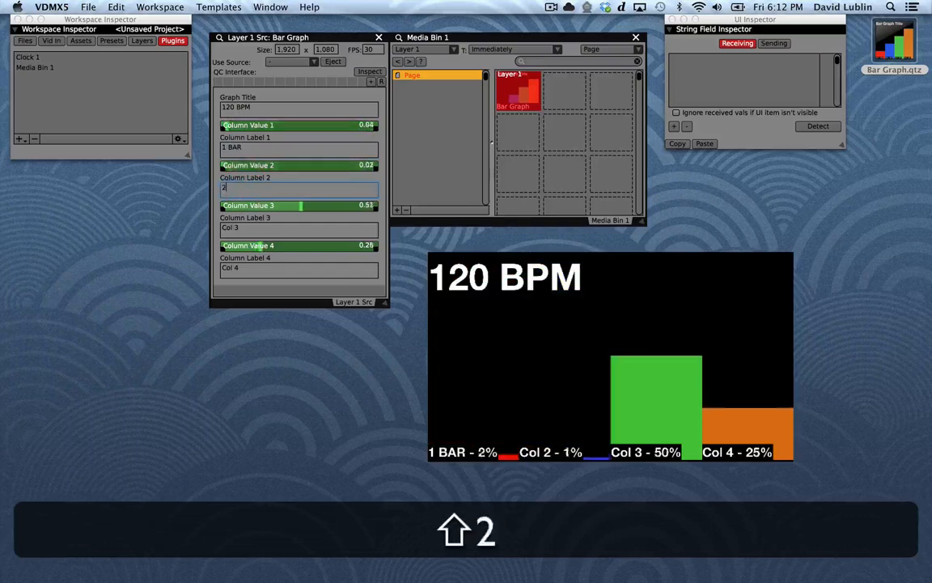
text( BAR)
key(shift+Return)
click(245, 229)
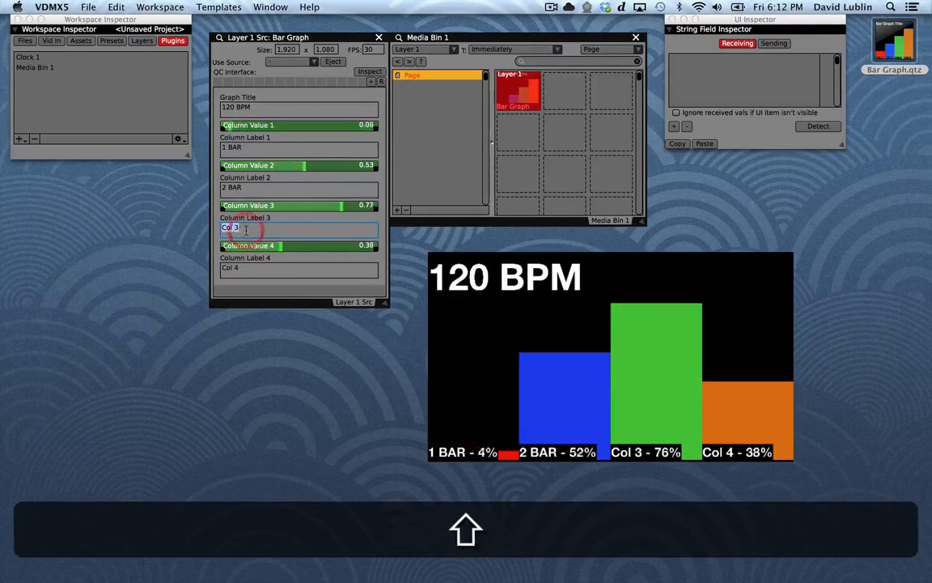
text(4 BAR)
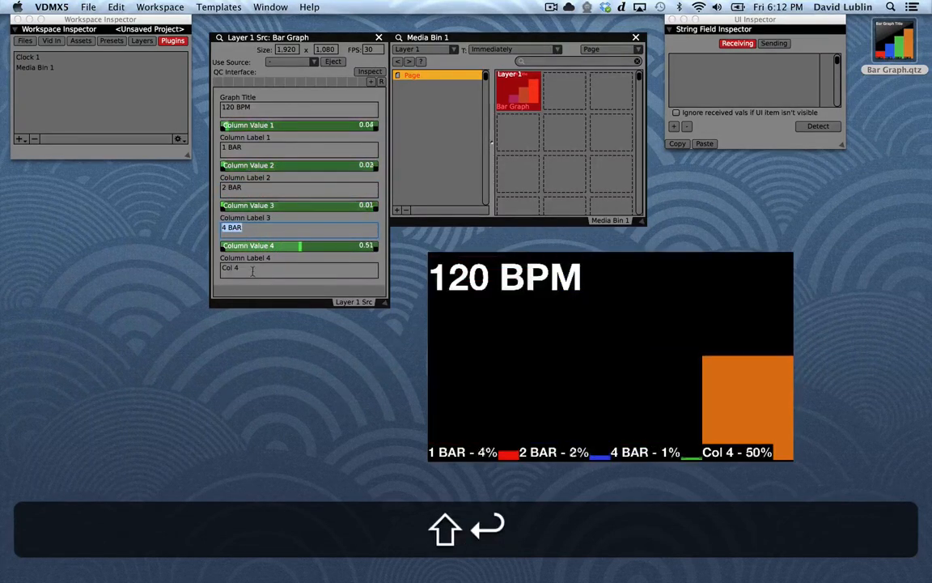
text(8 BAR)
key(shift+Return)
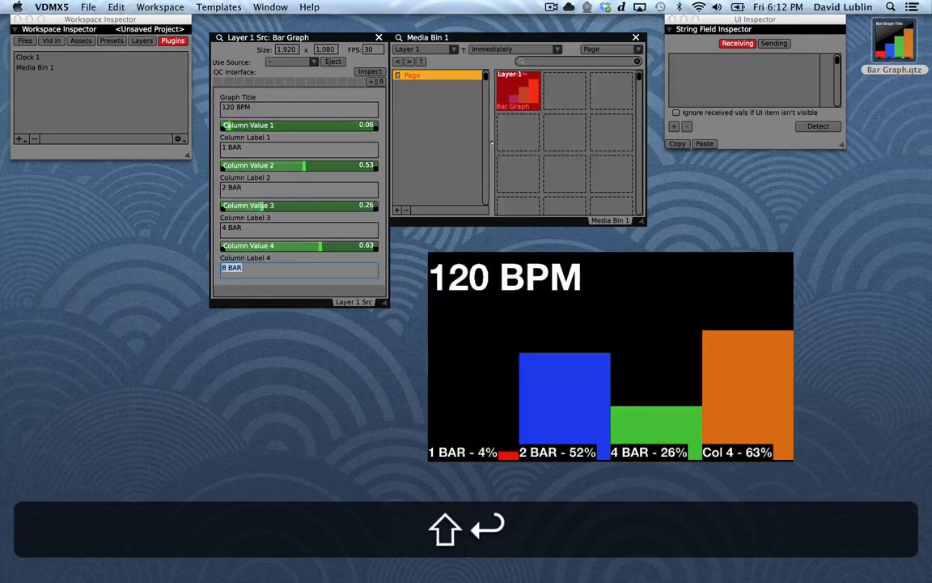
- Leave label editing and store the current bar graph settings as a source preset
click(271, 91)
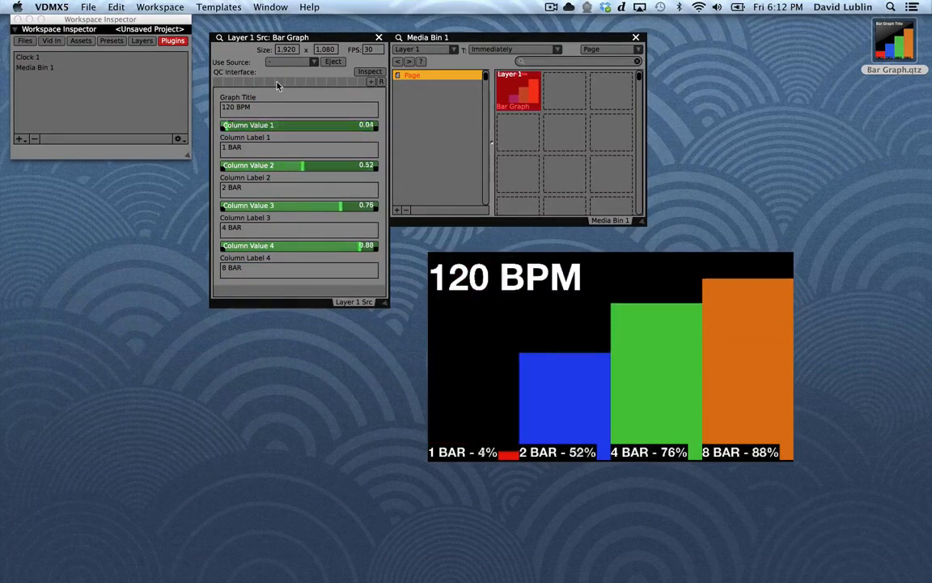
click(372, 84)
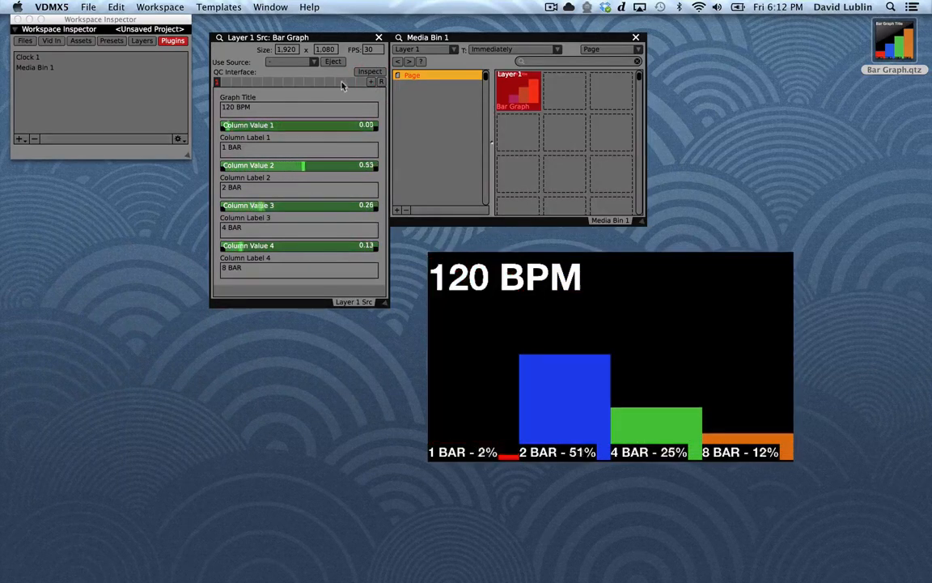
- Add an LFO plugin and place its window below the Layer 1 source controls
click(20, 142)
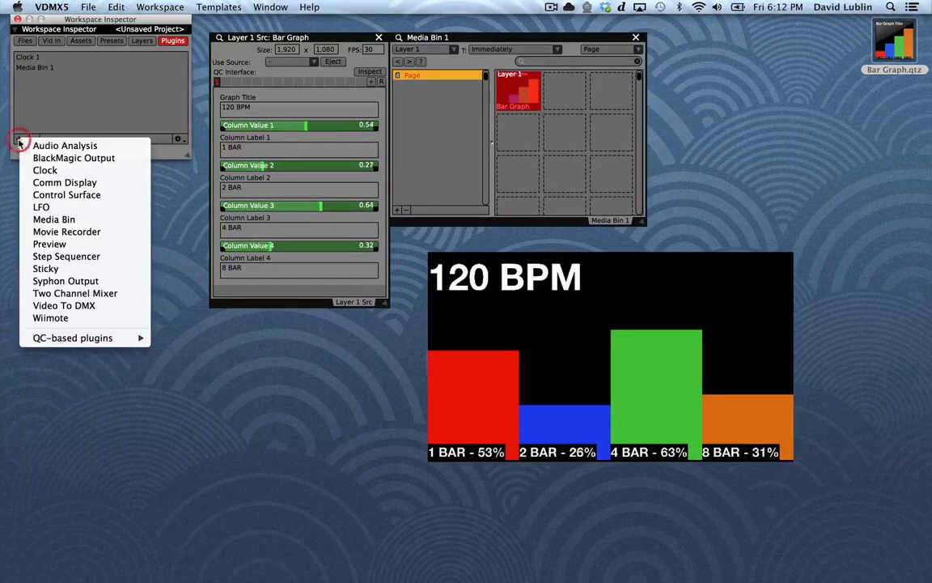
click(41, 208)
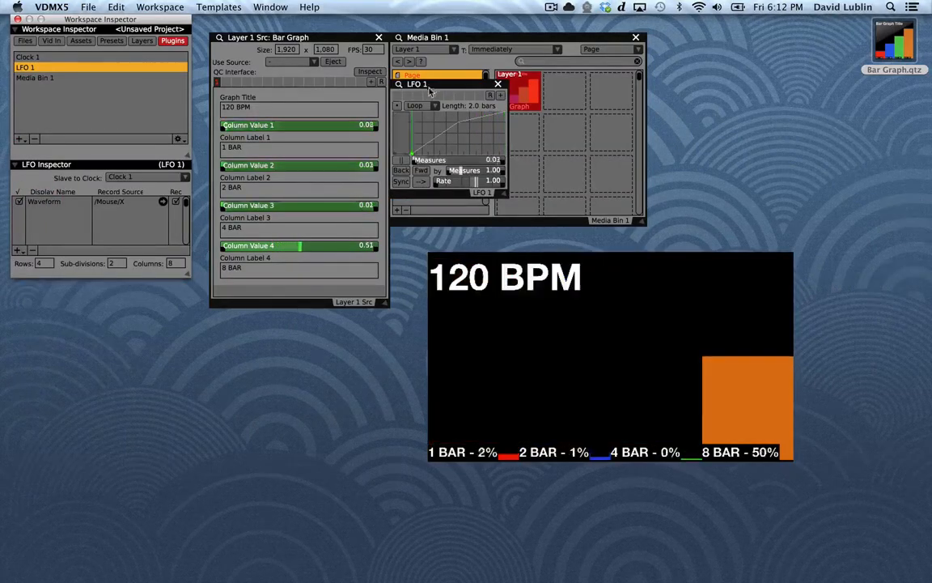
drag(436, 84, 260, 326)
- Add a Sine wave and a Cosine wave to LFO 1
right_click(256, 360)
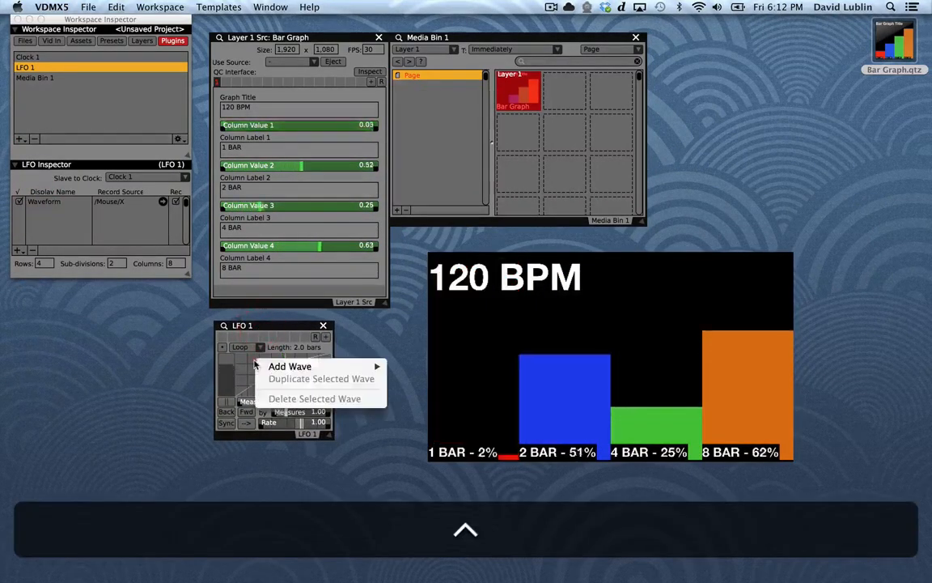
mouse_move(340, 366)
click(407, 403)
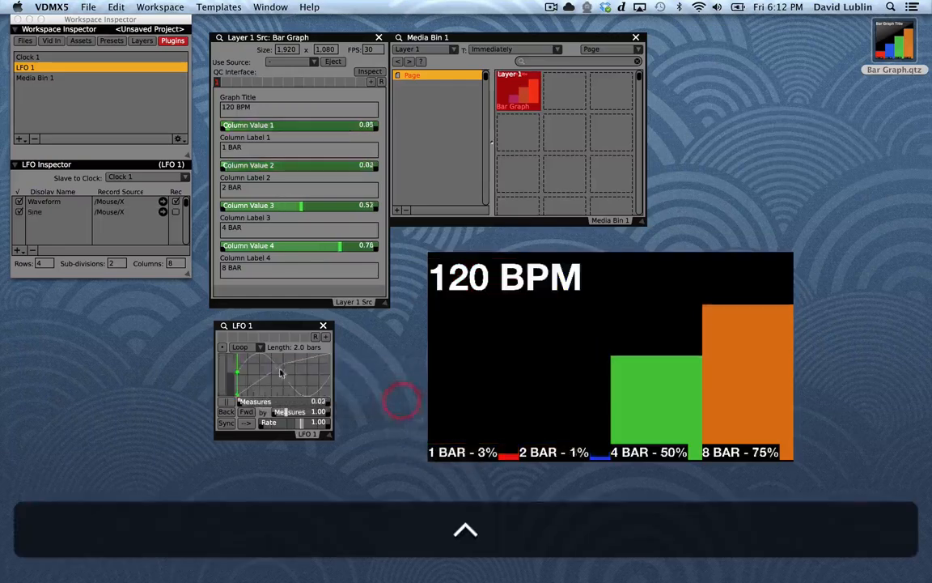
right_click(261, 366)
mouse_move(293, 371)
click(431, 422)
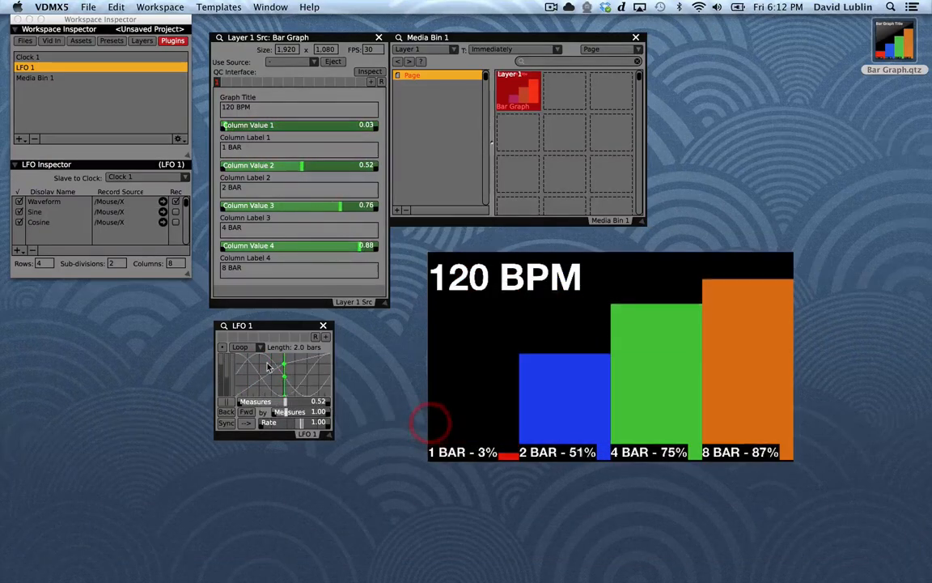
- Add a second Sine wave to LFO 1 and select its waveform for inspection
right_click(267, 364)
mouse_move(340, 369)
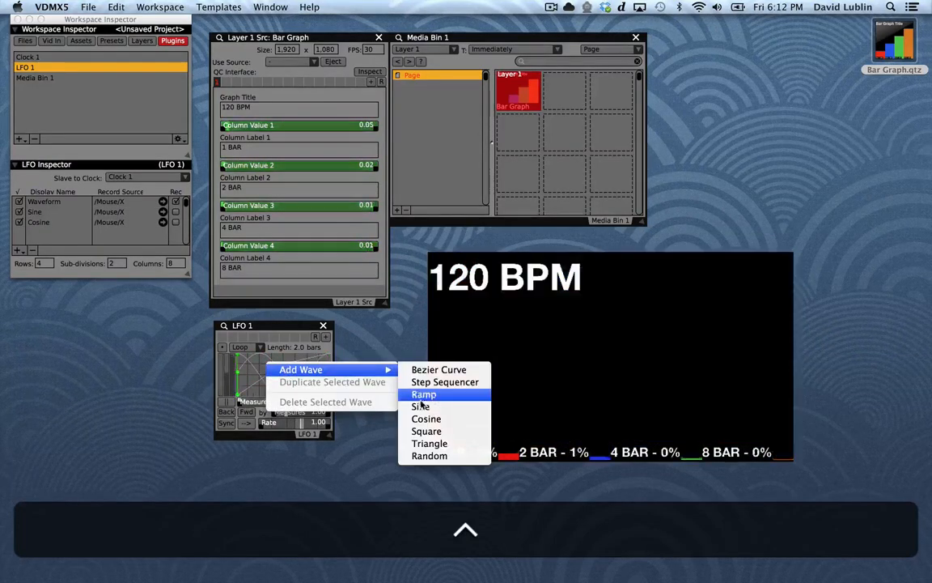
click(422, 407)
click(234, 370)
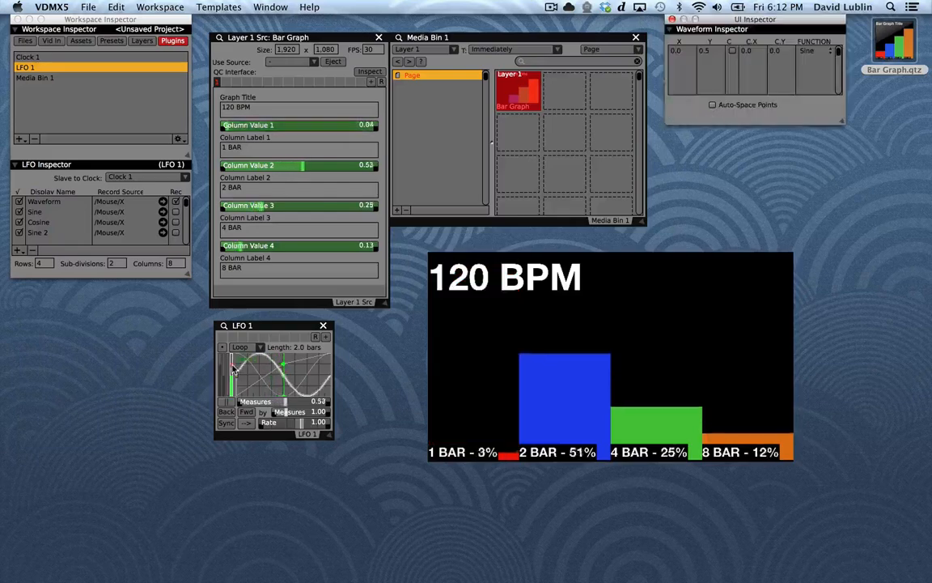
- Reshape the selected Sine wave in LFO 1, moving its control point to X 0.5 and Y 0.25
super+click(237, 376)
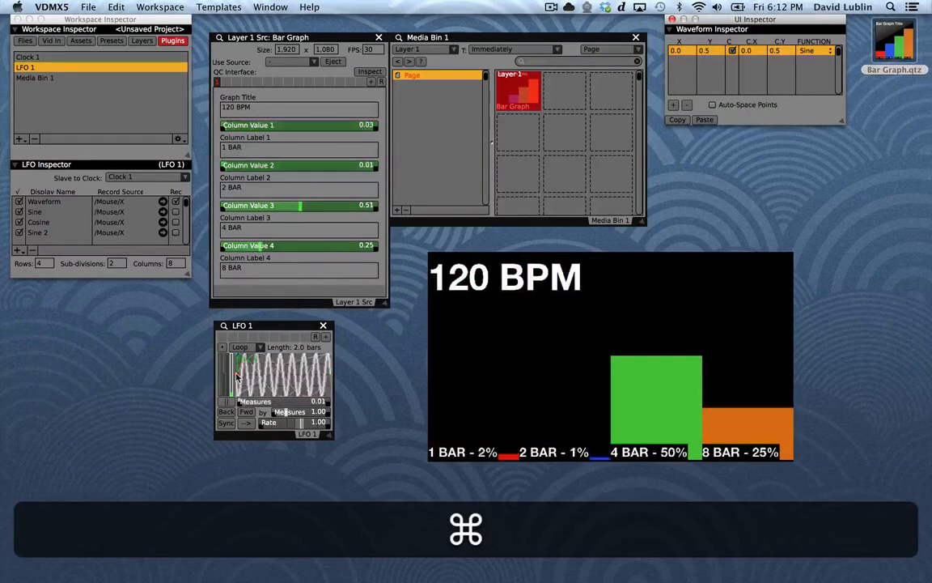
drag(263, 368, 273, 368)
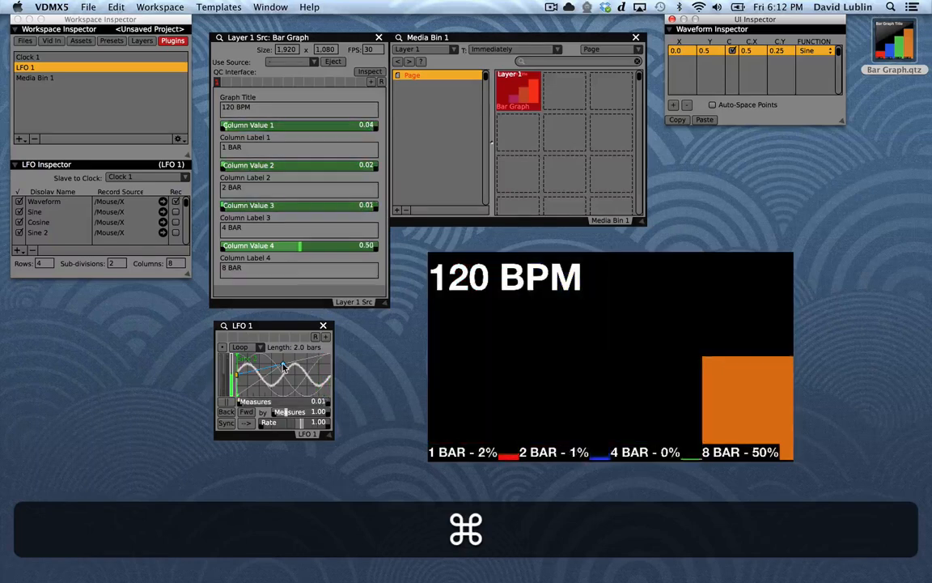
- Delete the default Bezier waveform from LFO 1 and add a Random wave
click(284, 363)
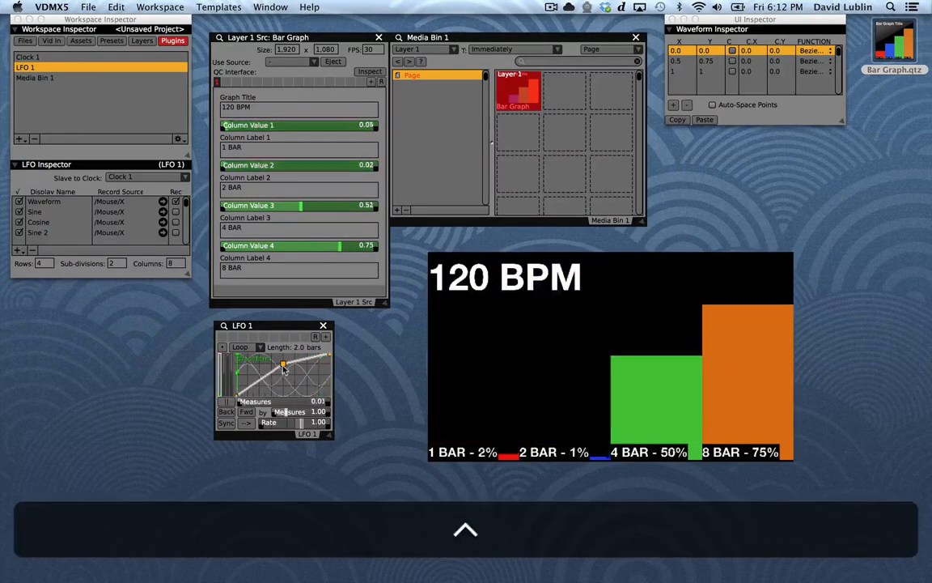
ctrl+click(293, 364)
ctrl+click(305, 403)
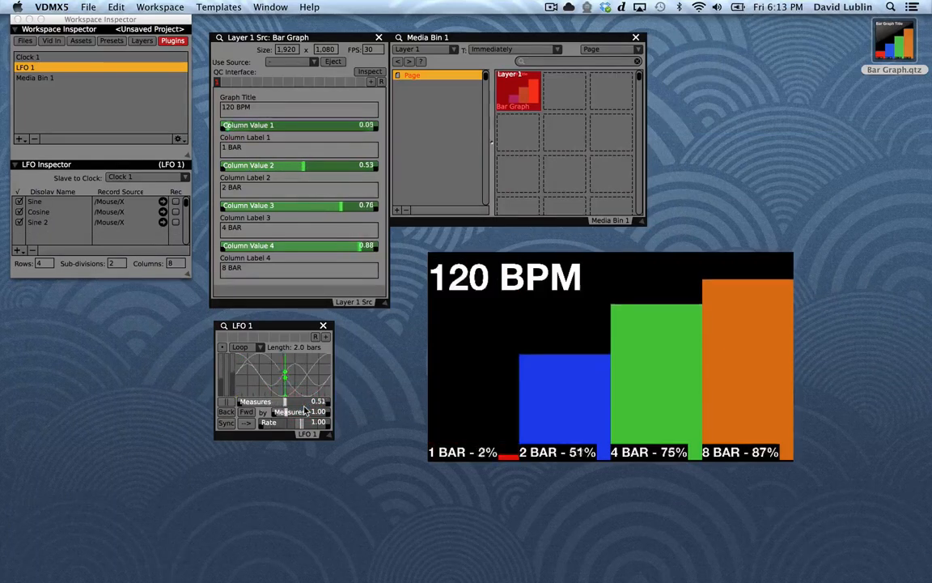
ctrl+click(271, 372)
mouse_move(356, 374)
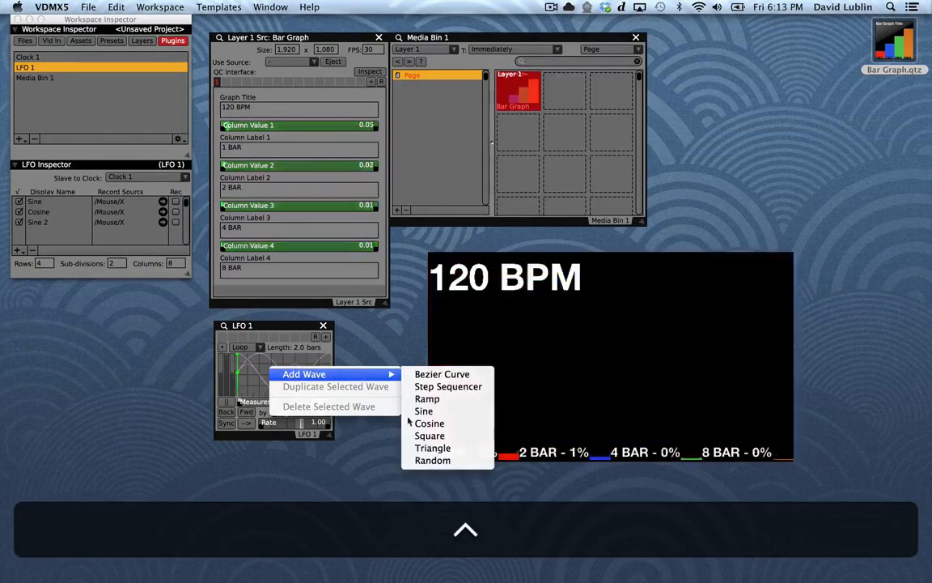
click(432, 460)
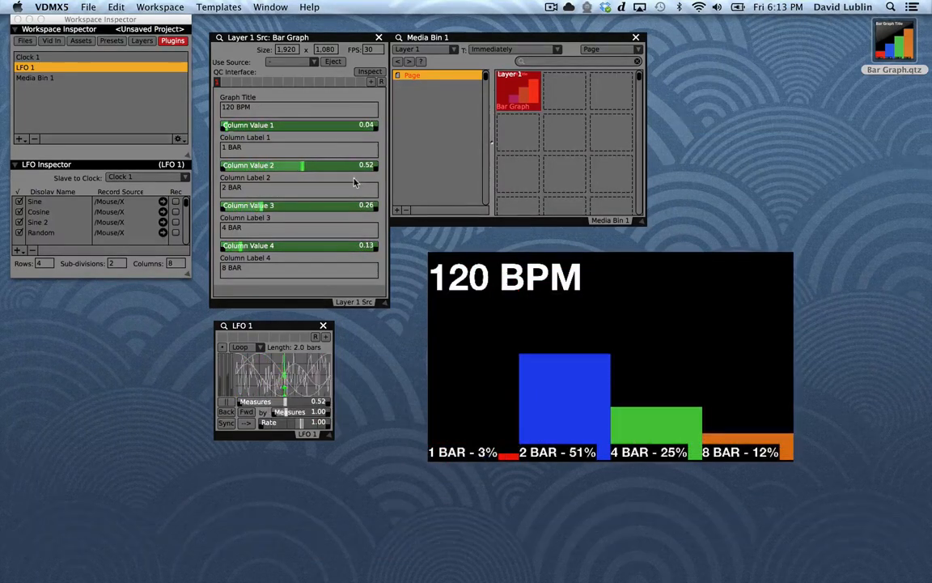
- Drive Column Value 1 with LFO 1's Sine wave and Column Value 2 with its Sine 2 wave
ctrl+click(317, 124)
mouse_move(437, 204)
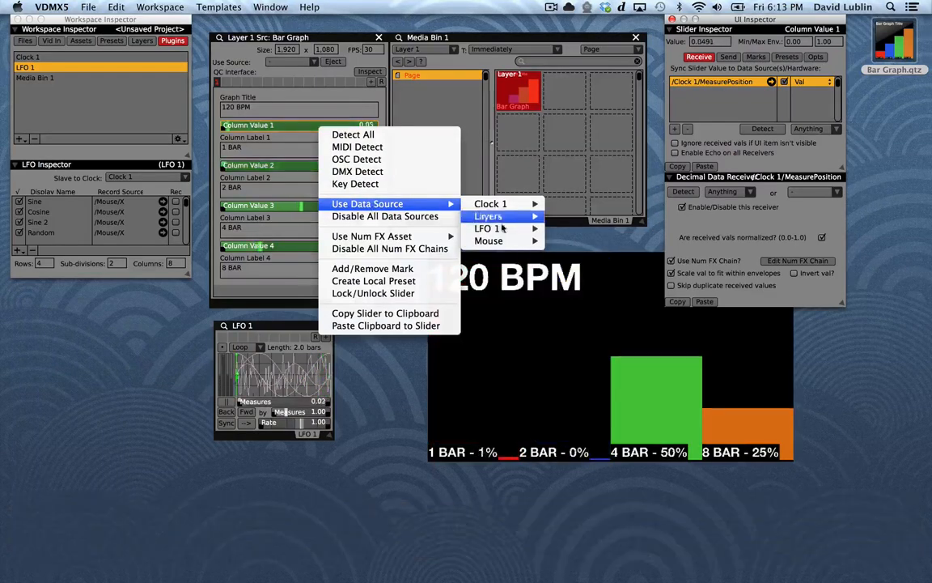
mouse_move(504, 230)
click(569, 241)
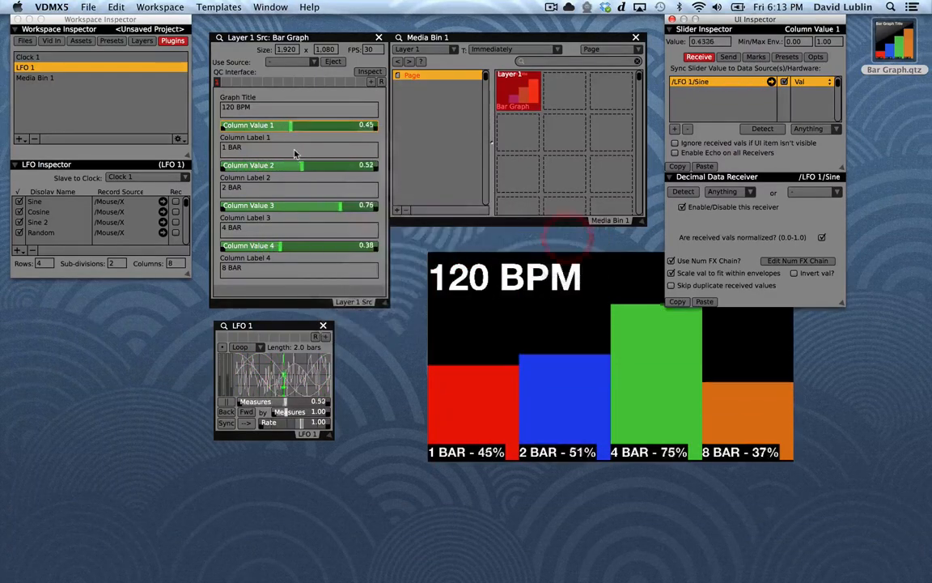
ctrl+click(283, 166)
mouse_move(368, 239)
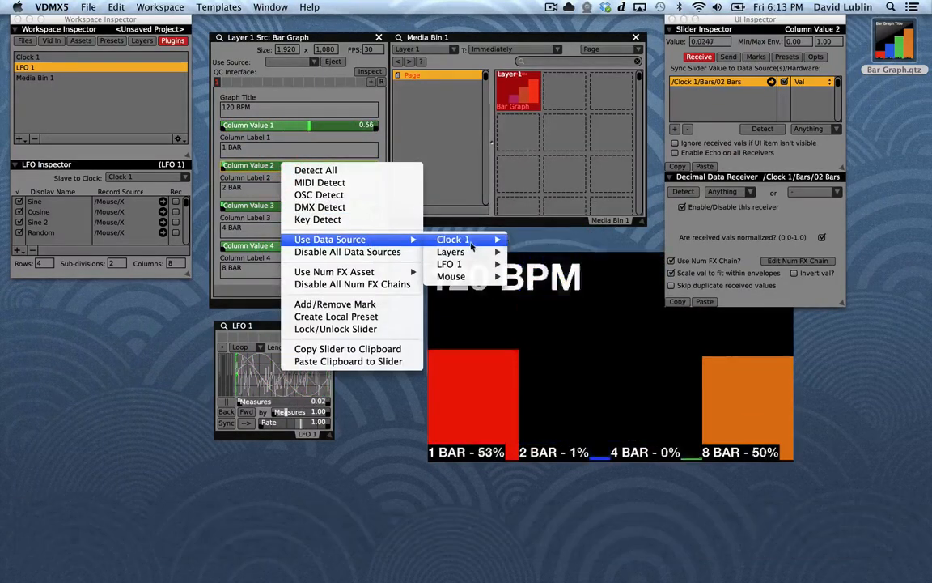
mouse_move(507, 272)
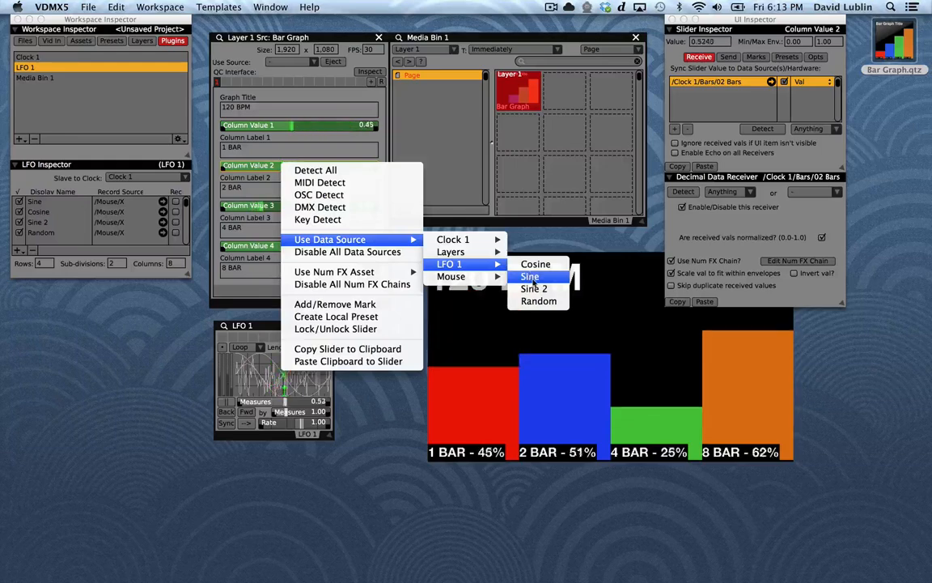
click(533, 289)
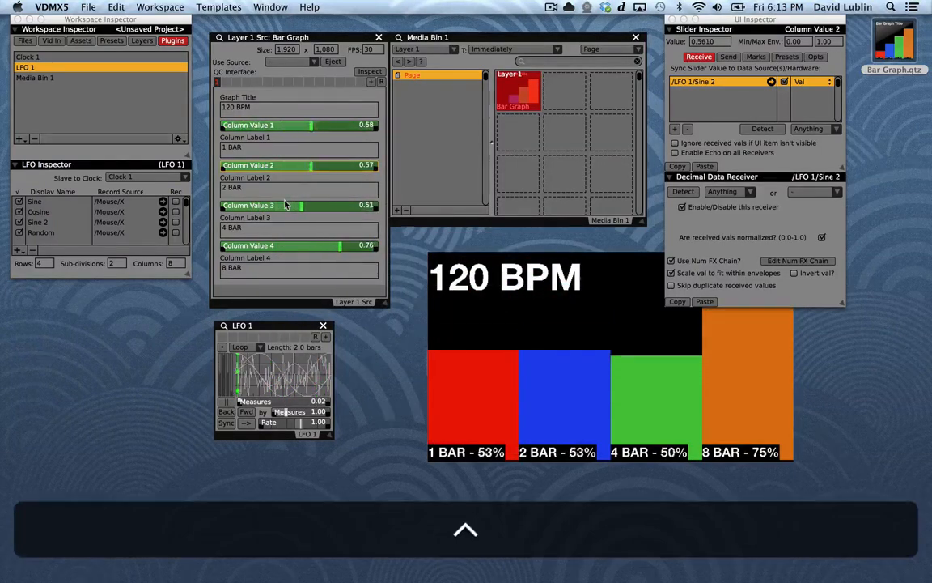
- Drive Column Value 3 with LFO 1's Cosine wave and Column Value 4 with its Random wave
ctrl+click(282, 205)
mouse_move(354, 280)
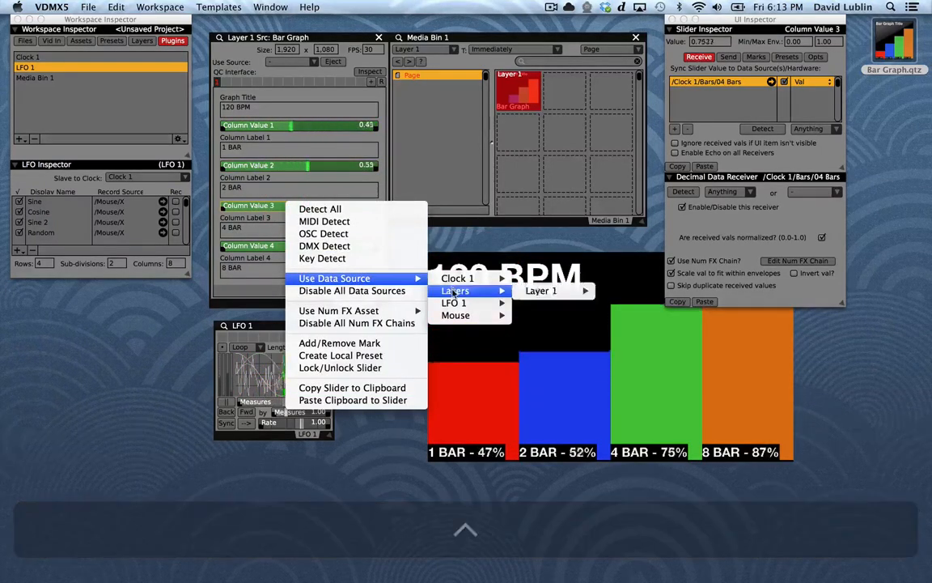
mouse_move(453, 304)
click(534, 315)
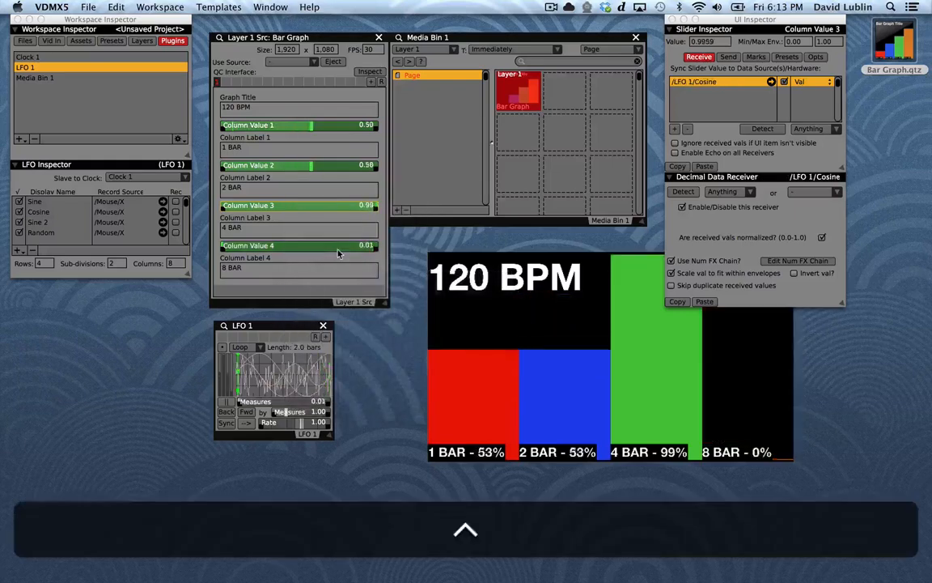
ctrl+click(339, 248)
mouse_move(382, 327)
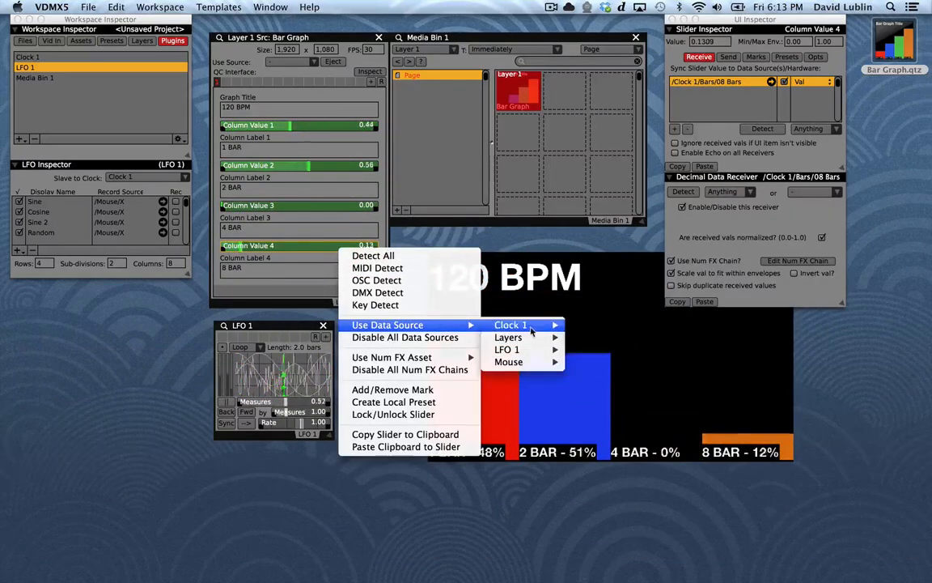
mouse_move(527, 351)
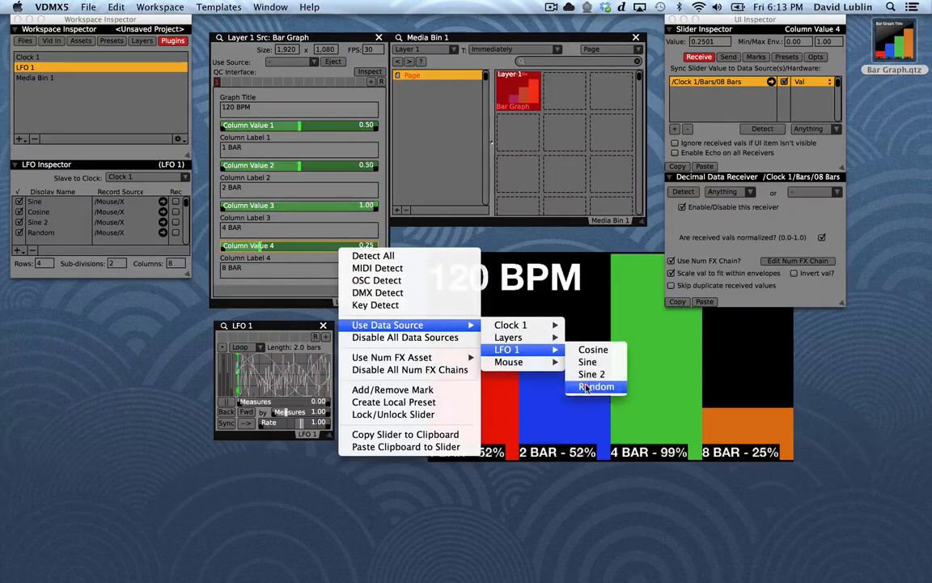
click(588, 387)
- Set Column Label 1 to "Sine" and Column Label 2 to "Sine 2"
click(254, 148)
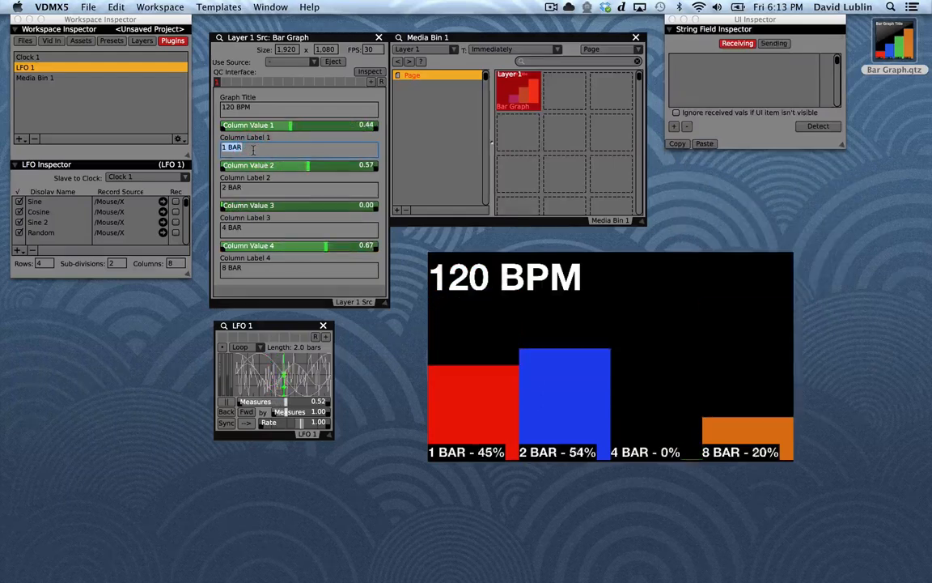
text(Sine)
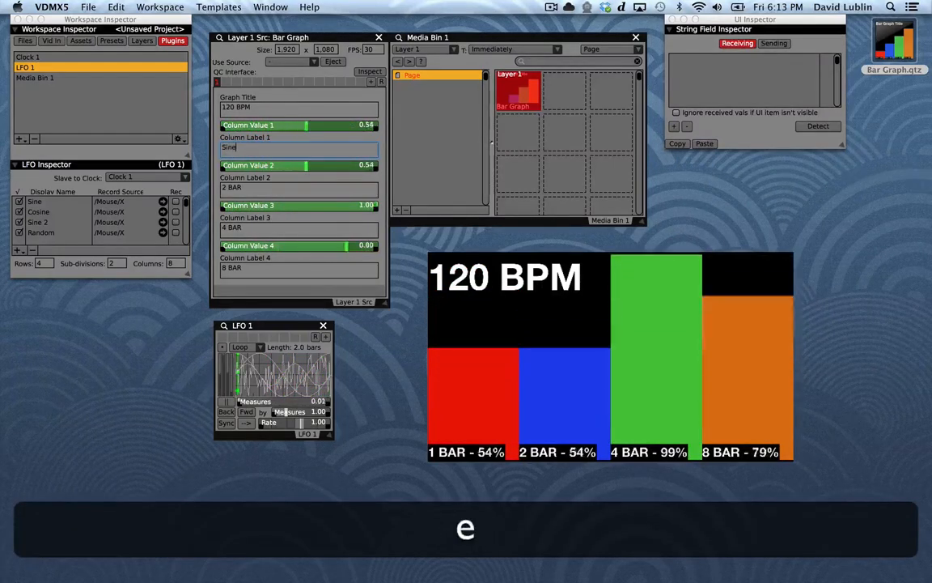
key(Return)
click(253, 188)
text(Sine)
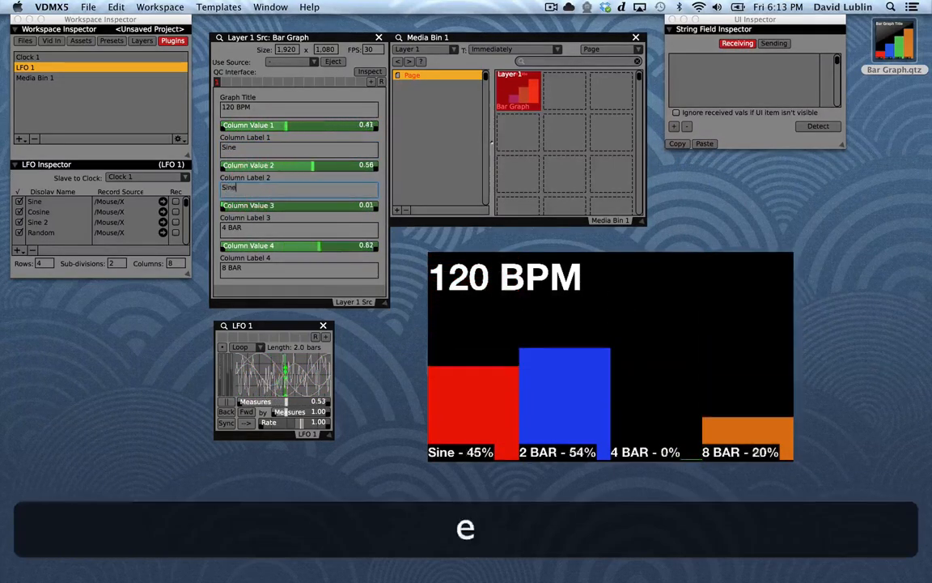
text( 2)
key(Return)
- Set Column Label 3 to "Cosine" and Column Label 4 to "Noise"
click(251, 228)
text(C)
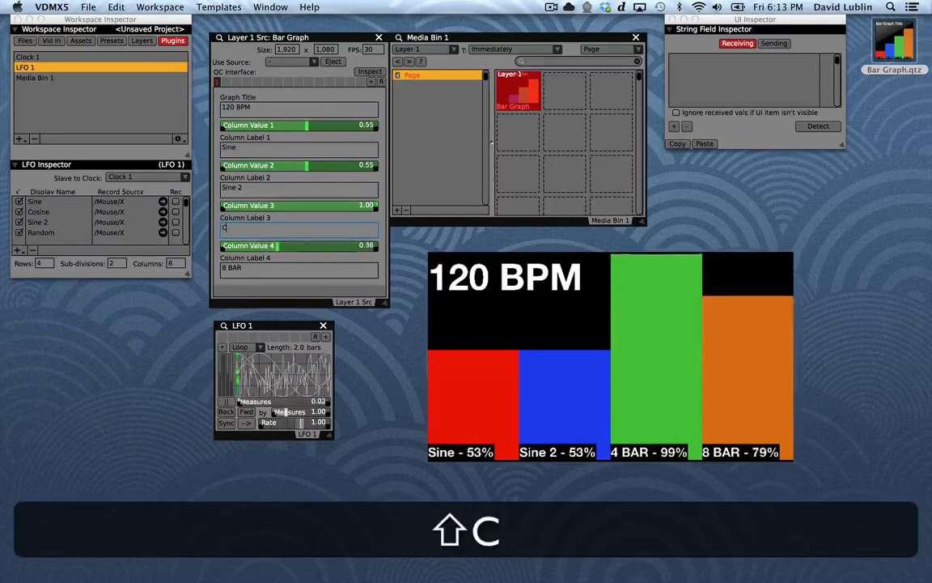
text(osine)
key(Return)
click(252, 268)
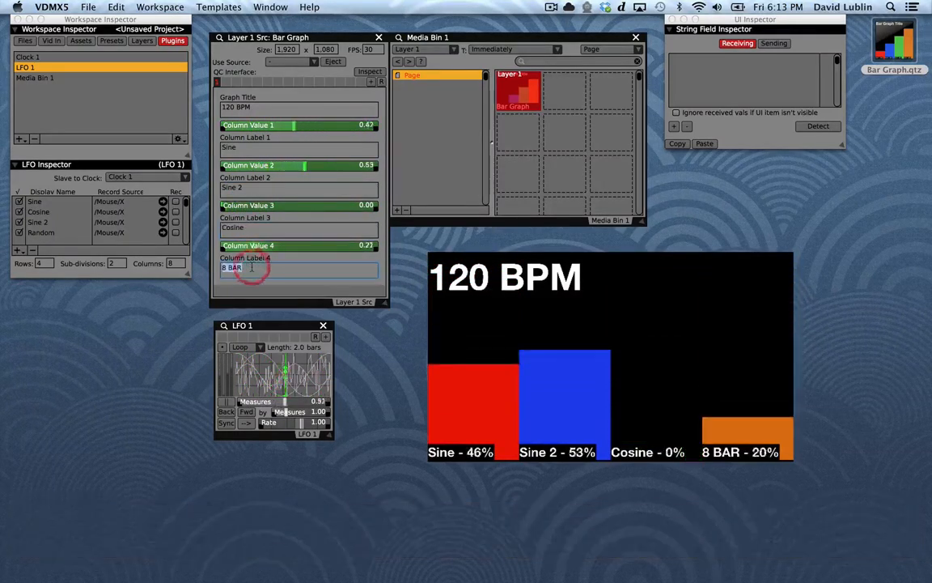
text(Noise)
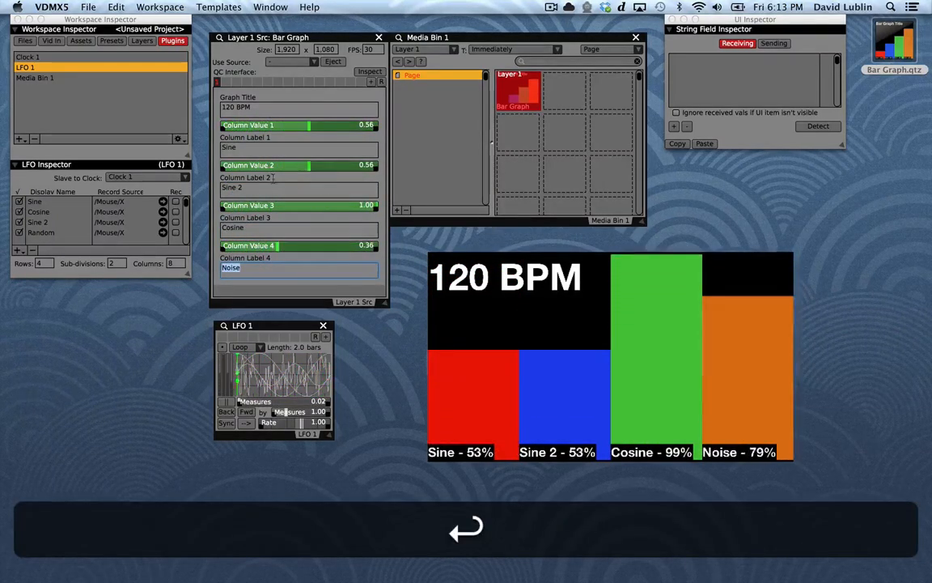
- Change the graph title to "some lfos" and store the bar graph settings as a second source preset
click(253, 110)
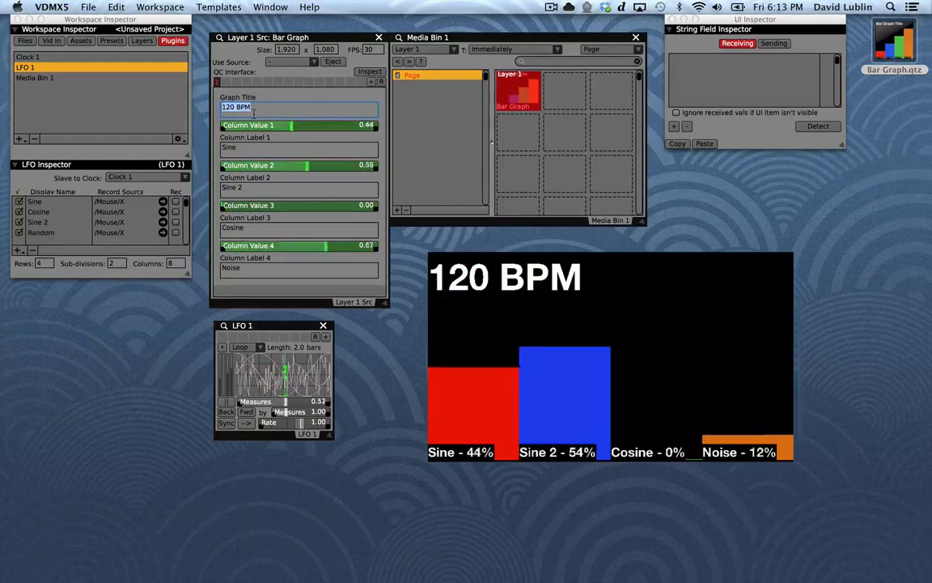
text(some lfos)
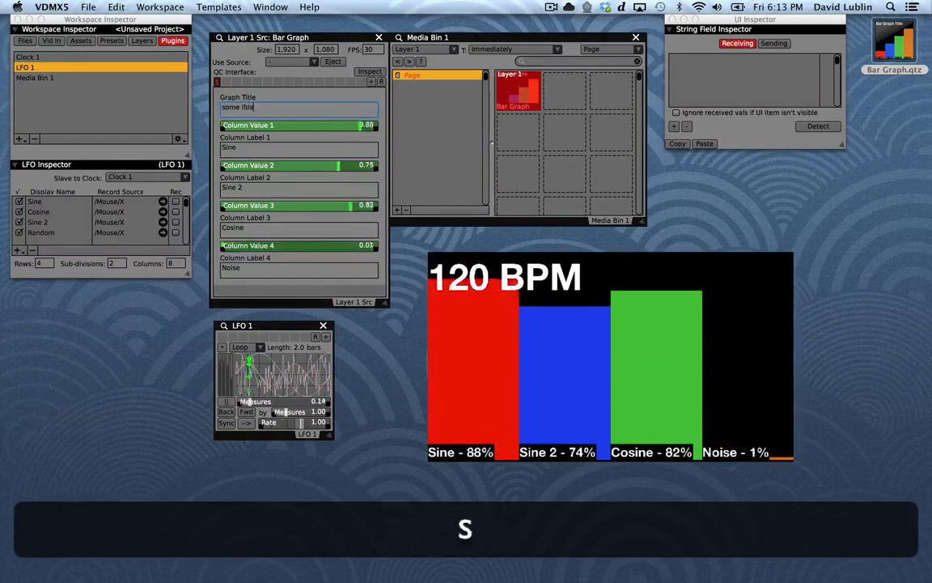
key(Return)
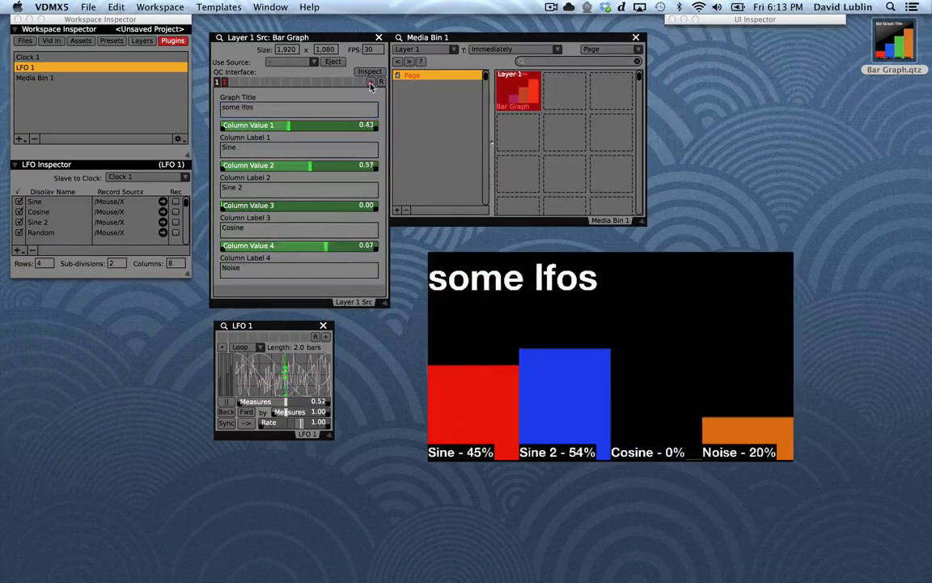
click(371, 83)
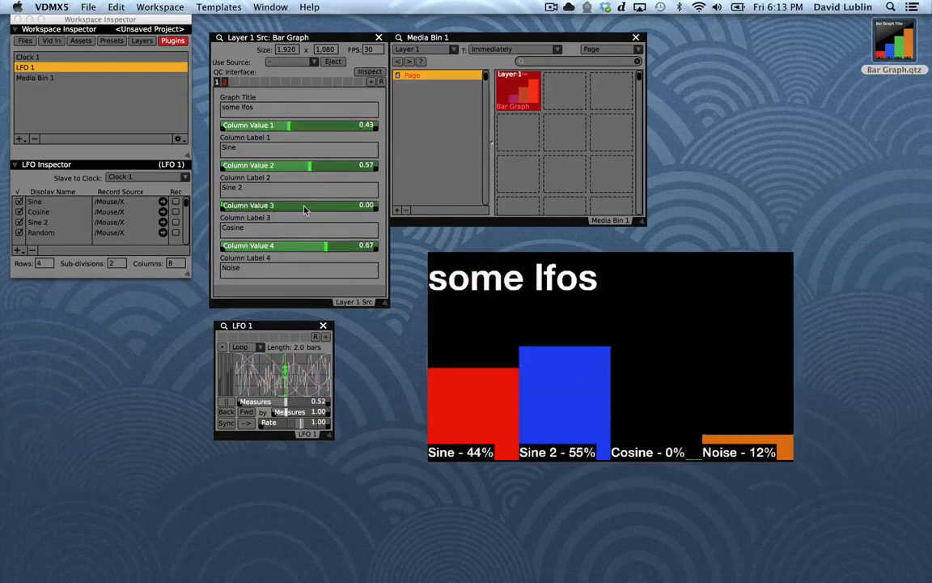
- Add an Audio Analysis plugin and place its window below the Layer 1 source controls, moving LFO 1 beside Media Bin 1
click(18, 139)
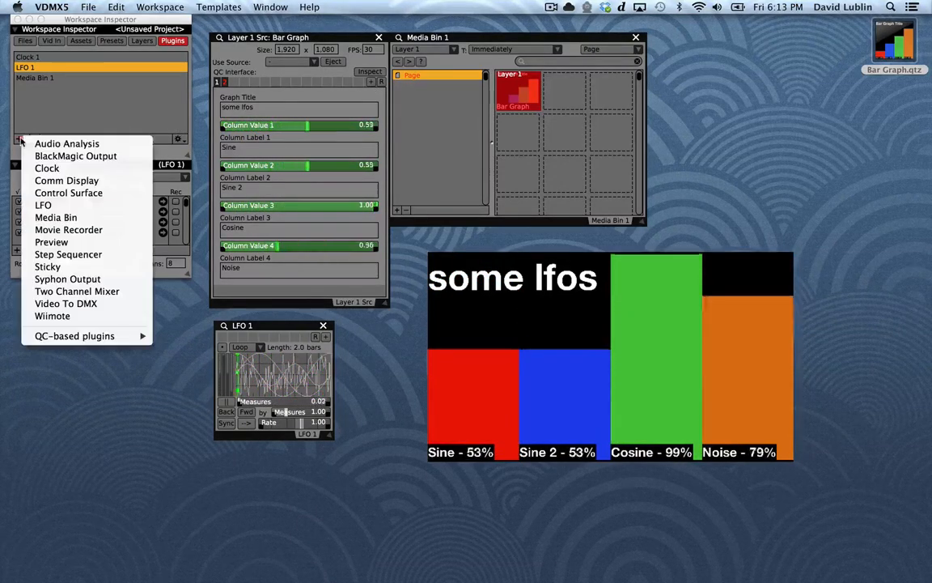
click(30, 142)
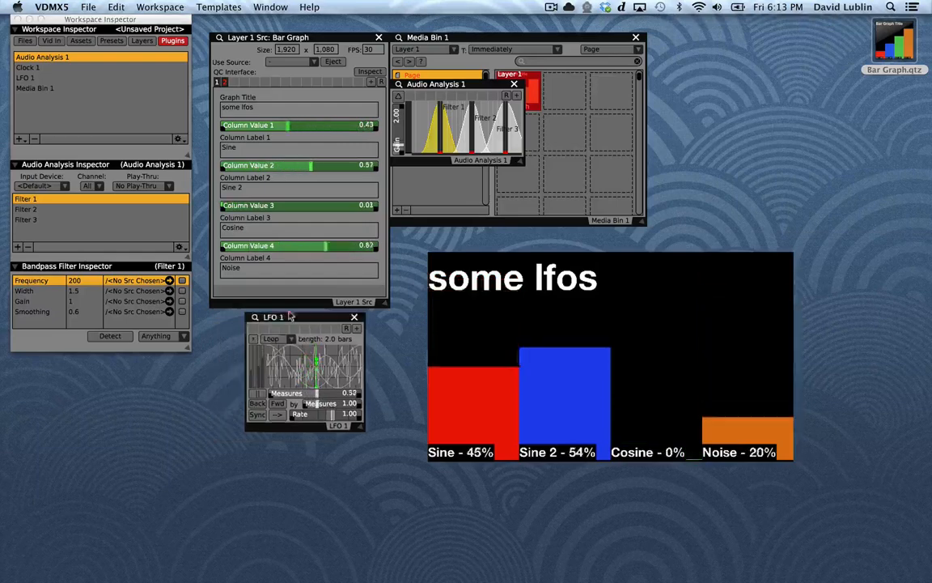
drag(242, 330, 689, 71)
drag(474, 85, 310, 325)
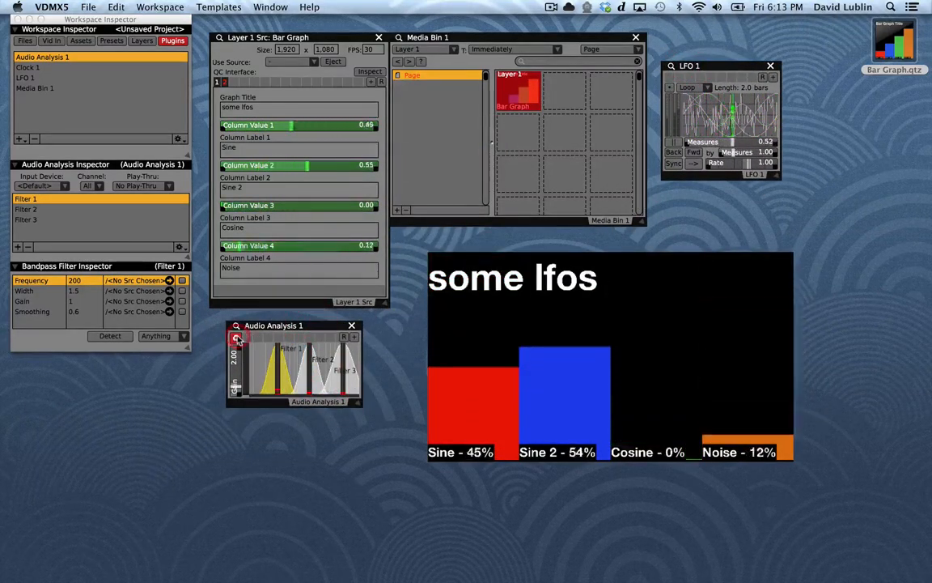
- Examine the input device and channel choices of Audio Analysis 1, keeping the default device and all channels
click(48, 187)
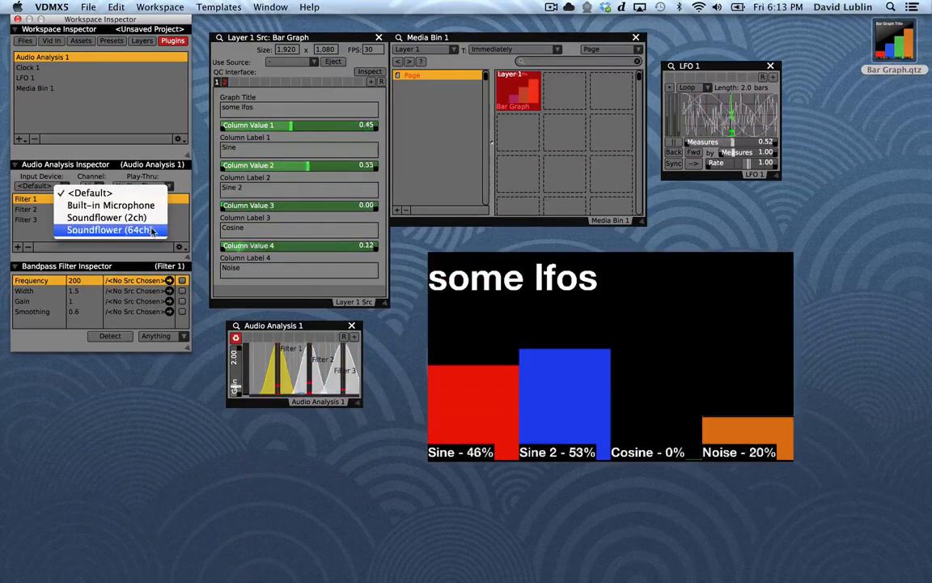
click(171, 201)
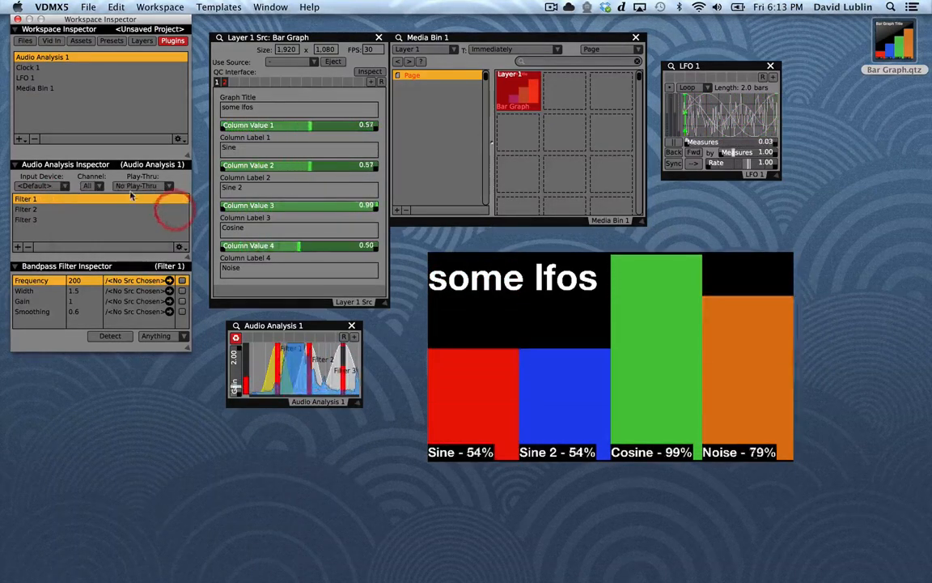
click(90, 188)
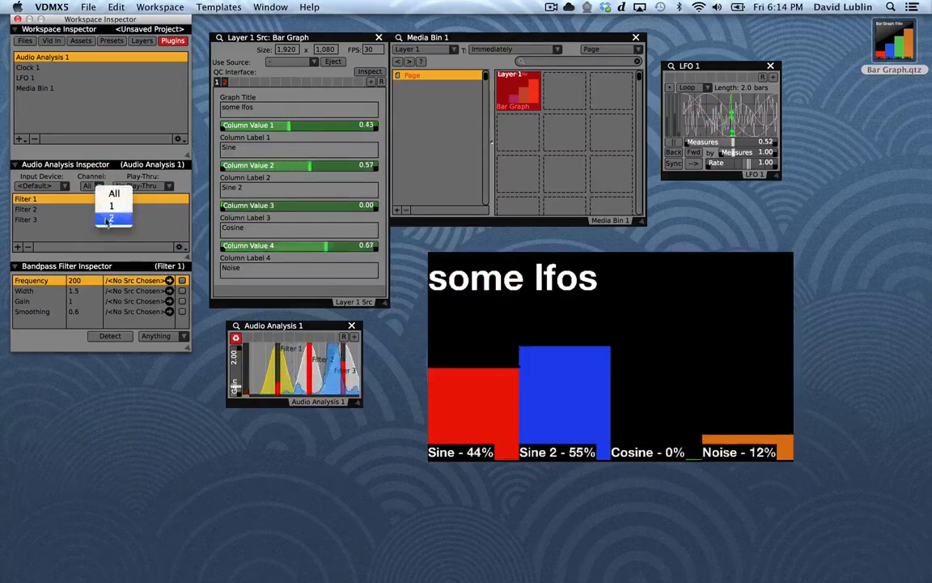
click(80, 237)
- Add a fourth analysis filter to Audio Analysis 1 and auto-space all filters
right_click(255, 348)
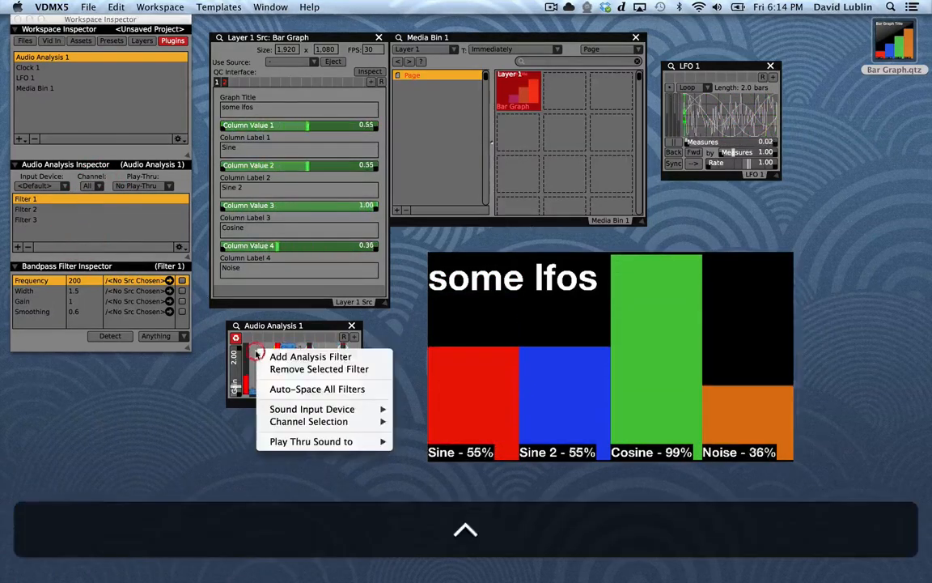
click(278, 356)
right_click(264, 358)
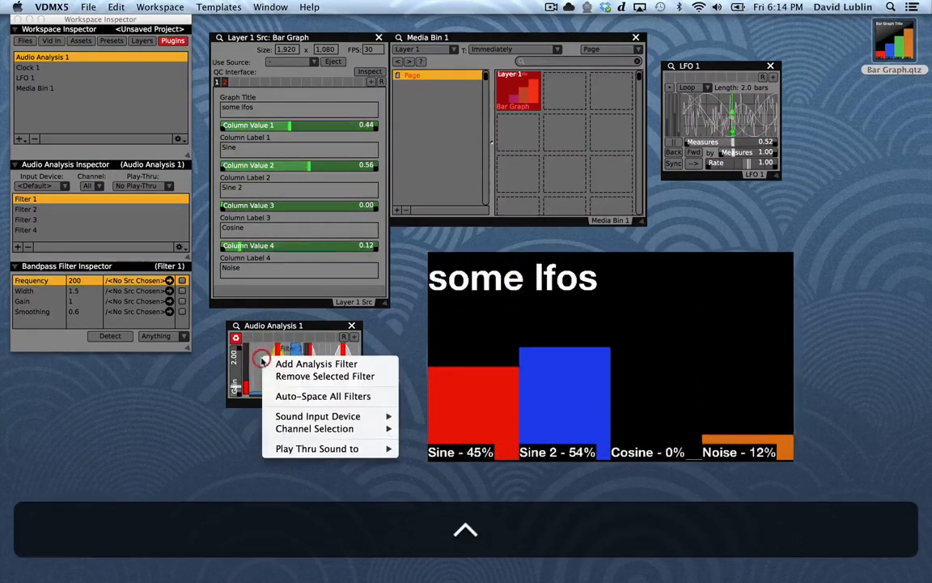
click(322, 397)
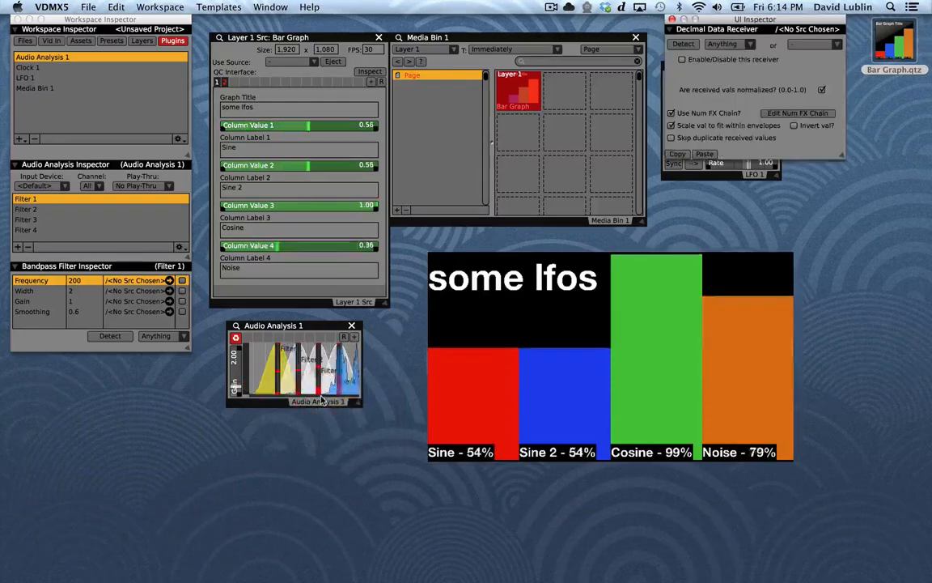
- Assign Audio Analysis 1 Filter 1 to Column Value 1 and Filter 2 to Column Value 2 as data sources
right_click(265, 128)
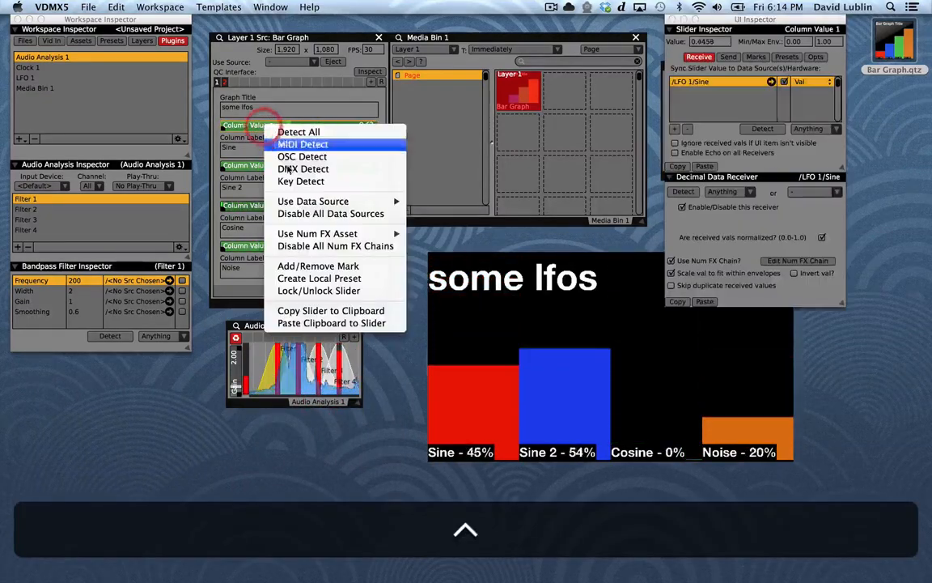
mouse_move(308, 201)
mouse_move(444, 202)
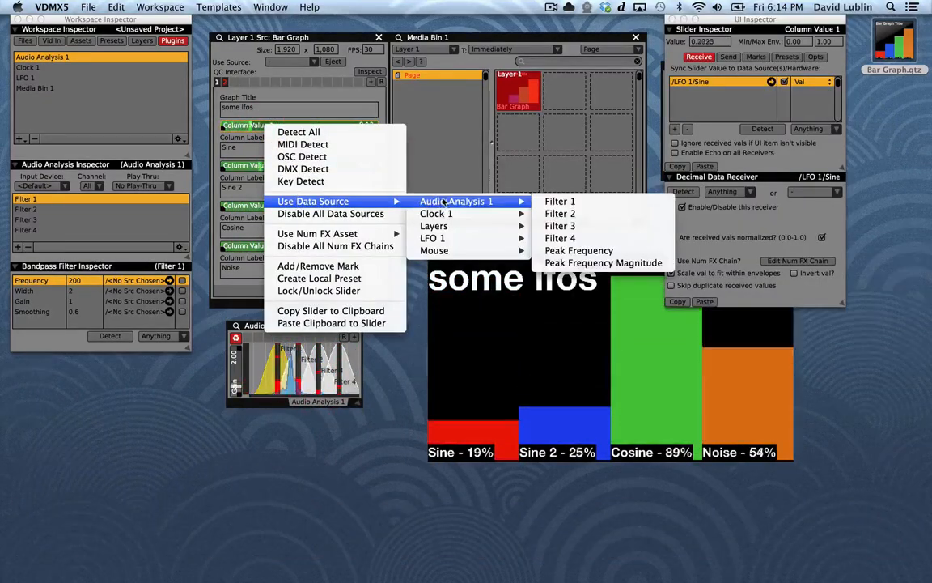
click(559, 201)
right_click(260, 166)
mouse_move(306, 239)
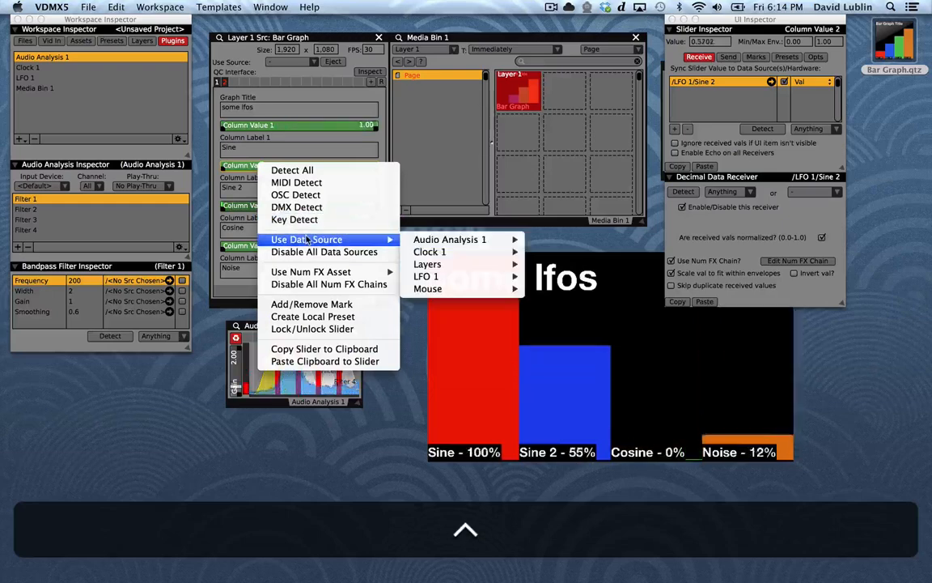
mouse_move(448, 239)
click(557, 258)
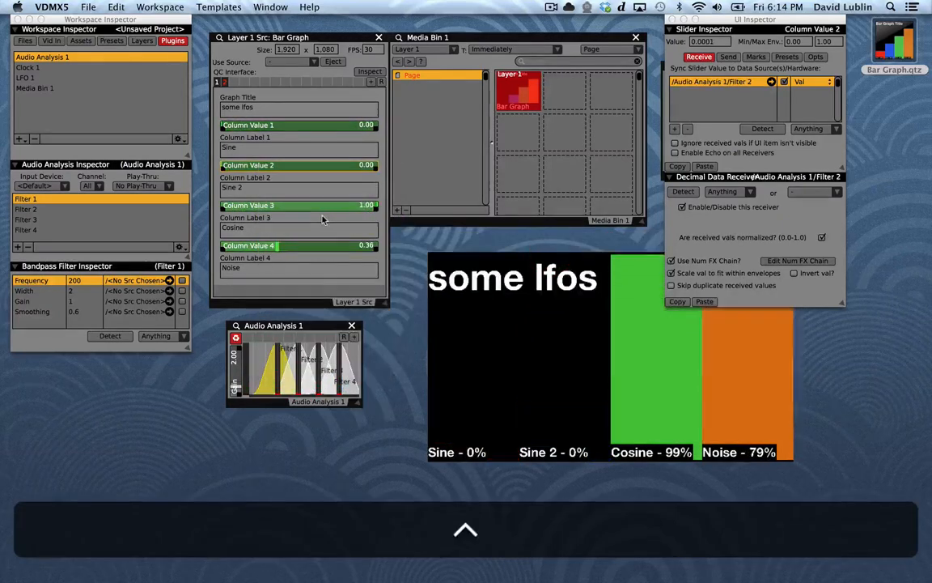
- Assign Audio Analysis 1 Filter 3 to Column Value 3 and Filter 4 to Column Value 4 as data sources
right_click(320, 206)
mouse_move(381, 283)
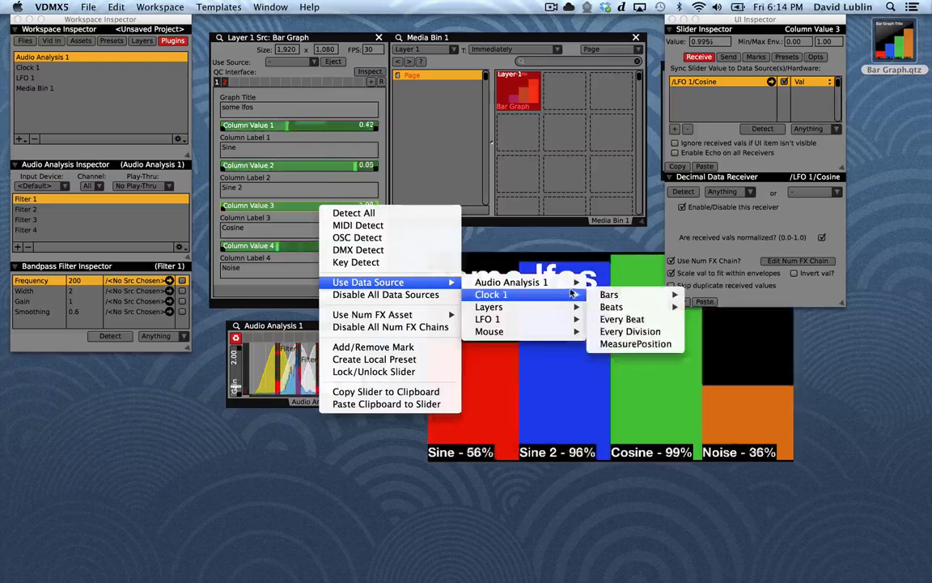
mouse_move(566, 282)
click(615, 306)
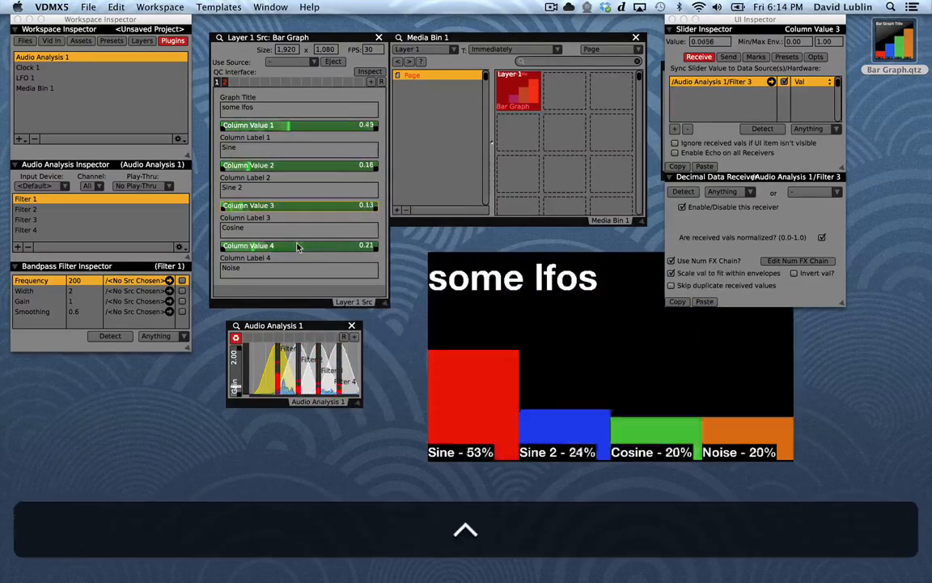
right_click(301, 245)
mouse_move(444, 322)
mouse_move(508, 320)
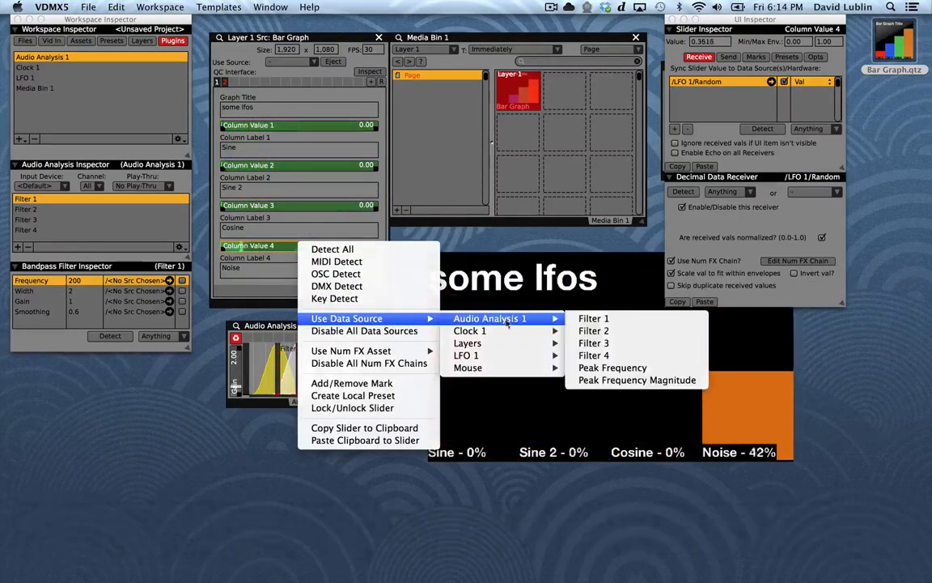
click(603, 357)
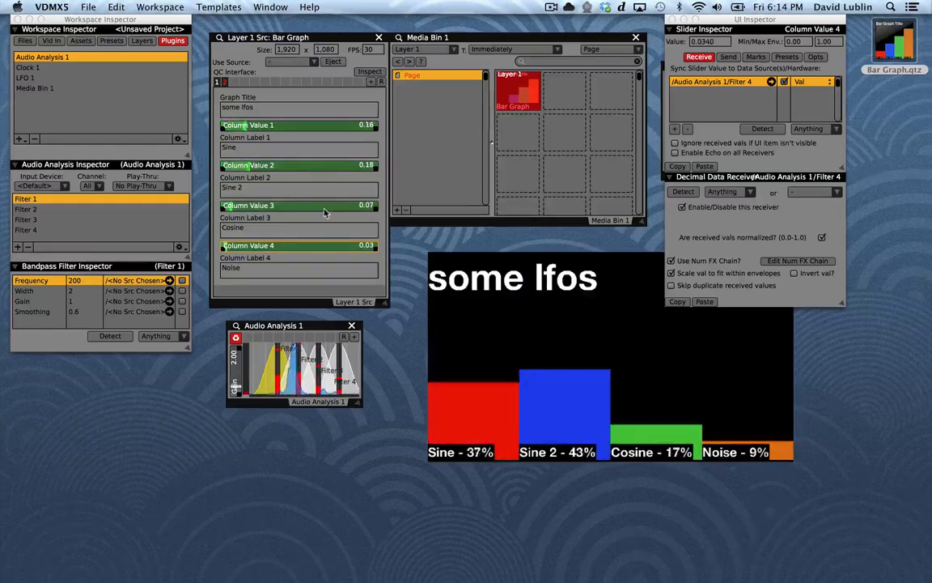
- Label the first column "Low" and the second column "Low Mid"
click(257, 148)
text(Low)
key(Return)
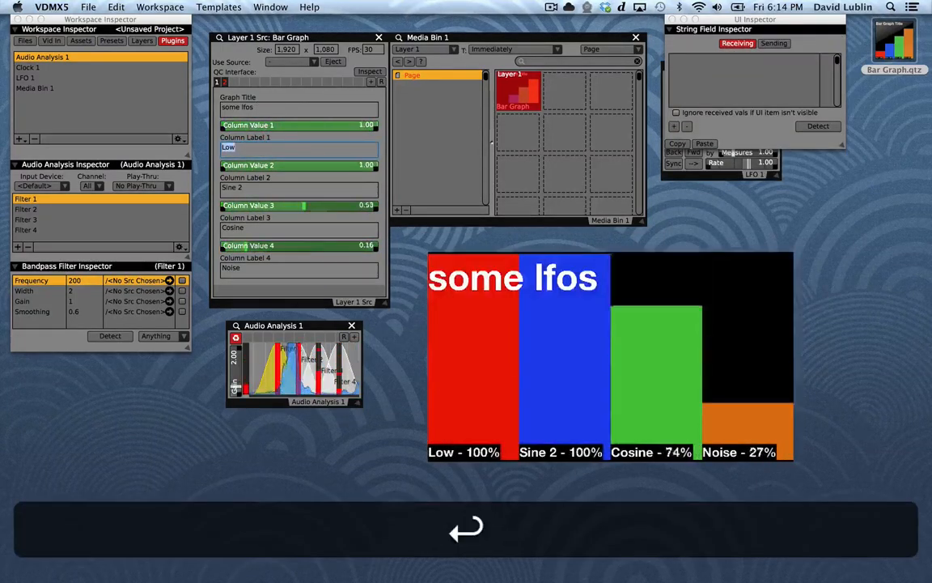
click(236, 187)
text(Mi)
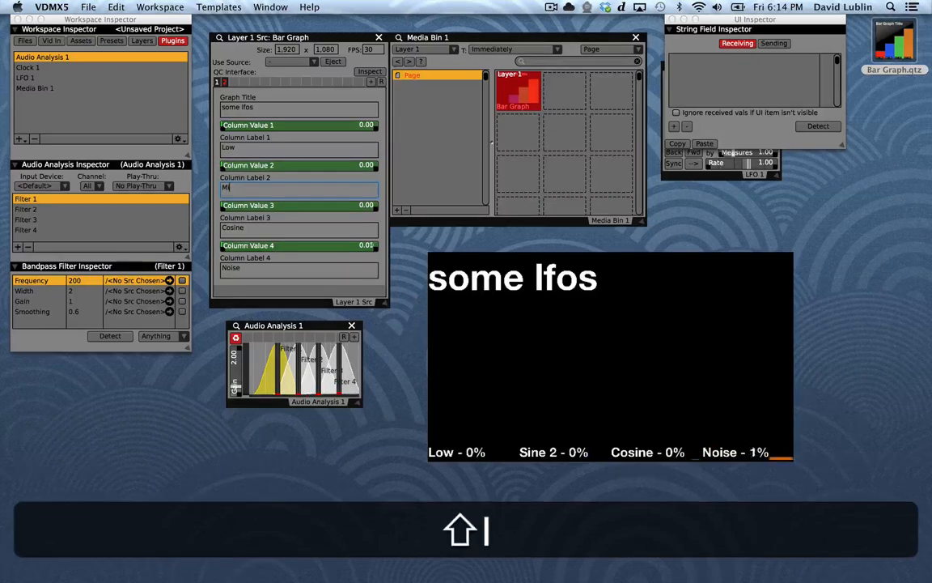
text( Mid)
key(Return)
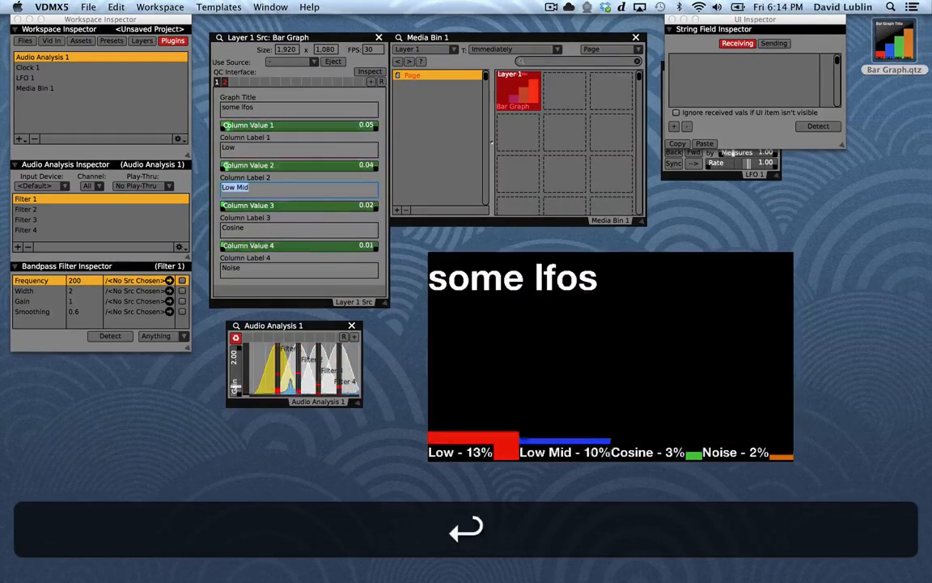
- Label column 3 "Mid Low" and column 4 "High", and store the bar graph settings as a third source preset
text(Mid Low)
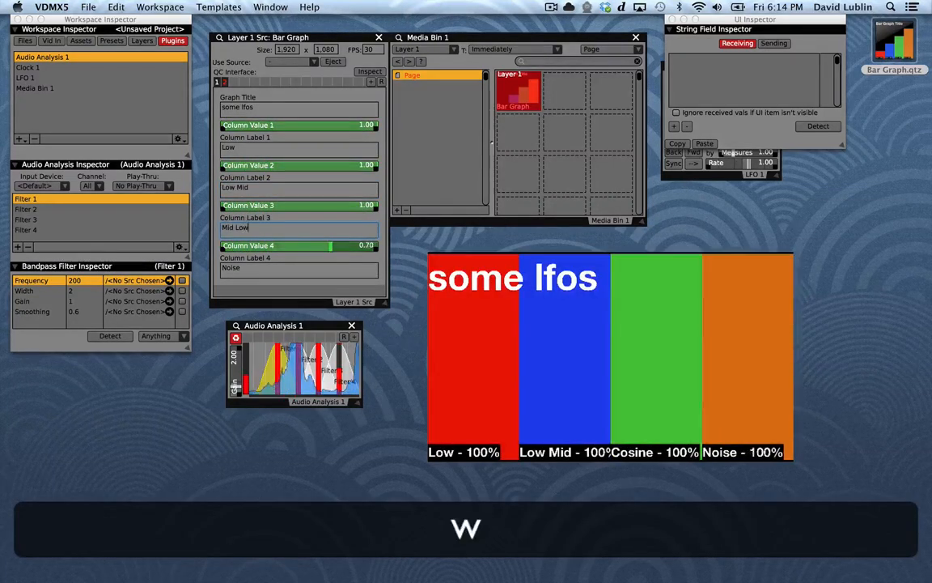
key(Return)
click(252, 270)
text(High)
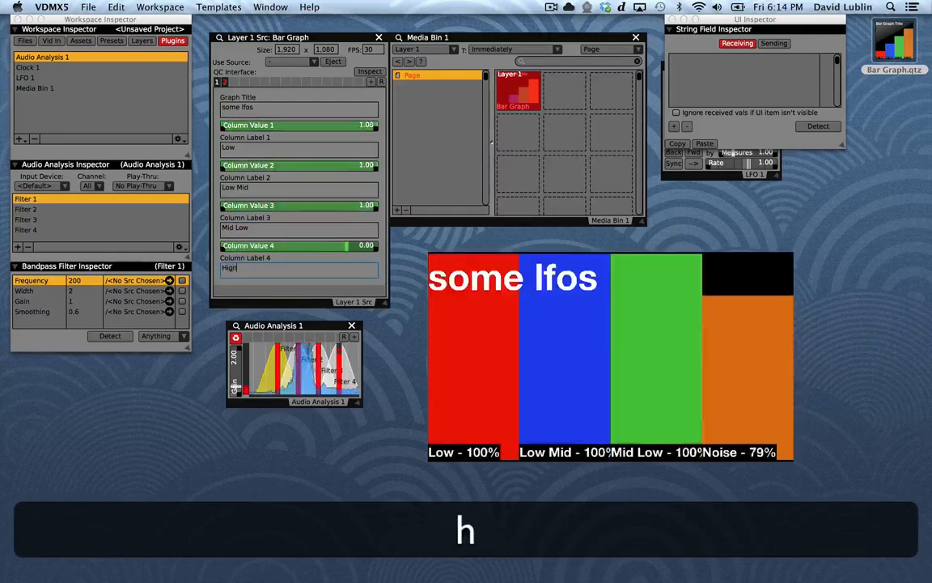
key(Return)
click(313, 92)
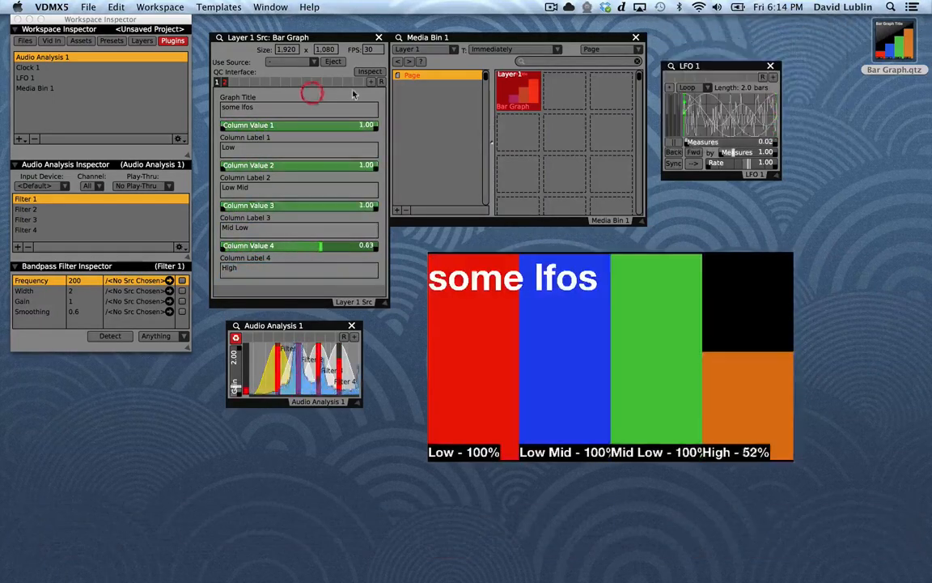
click(370, 83)
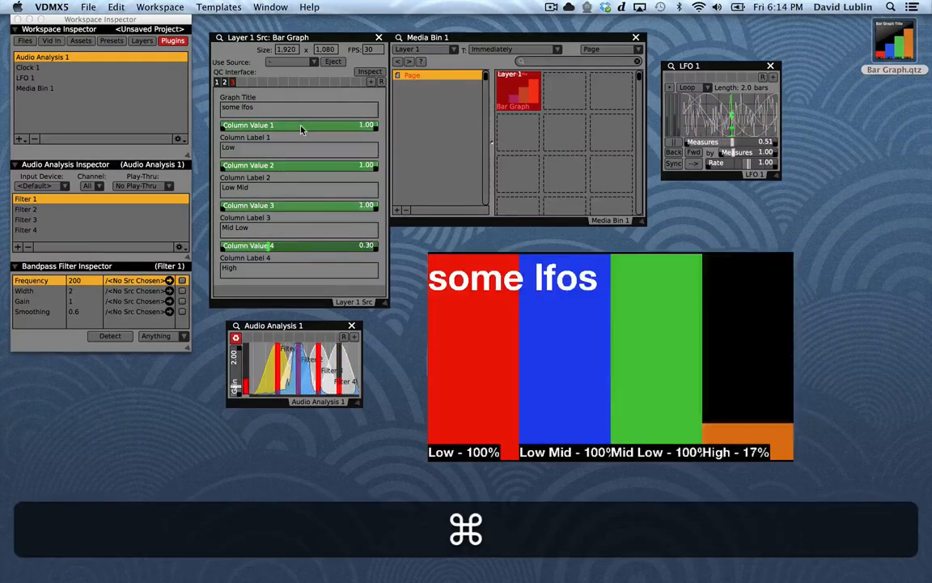
- Use hardware learn mode to map Column Values 1 to 4 to MIDI channel 0 controls 23, 22, 15 and 14
key(super+l)
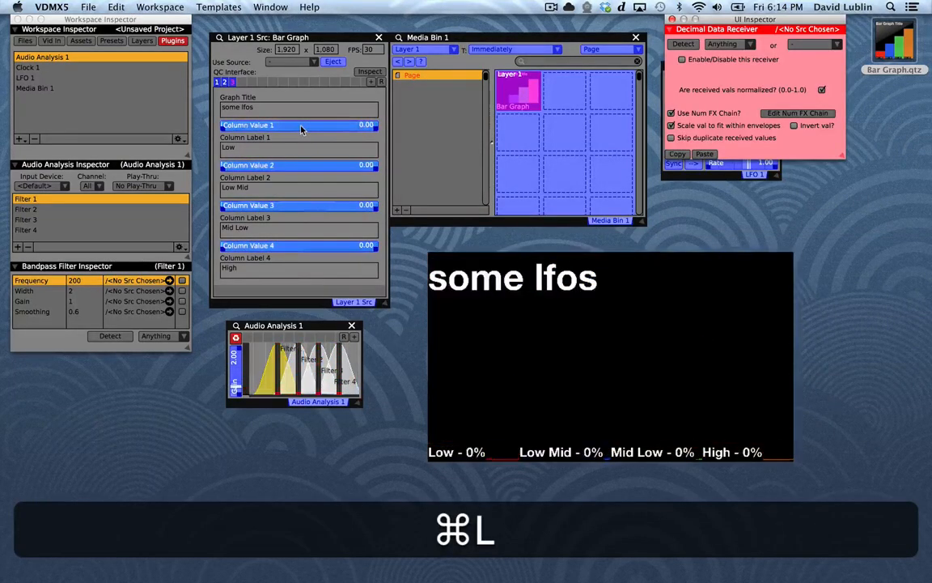
click(301, 127)
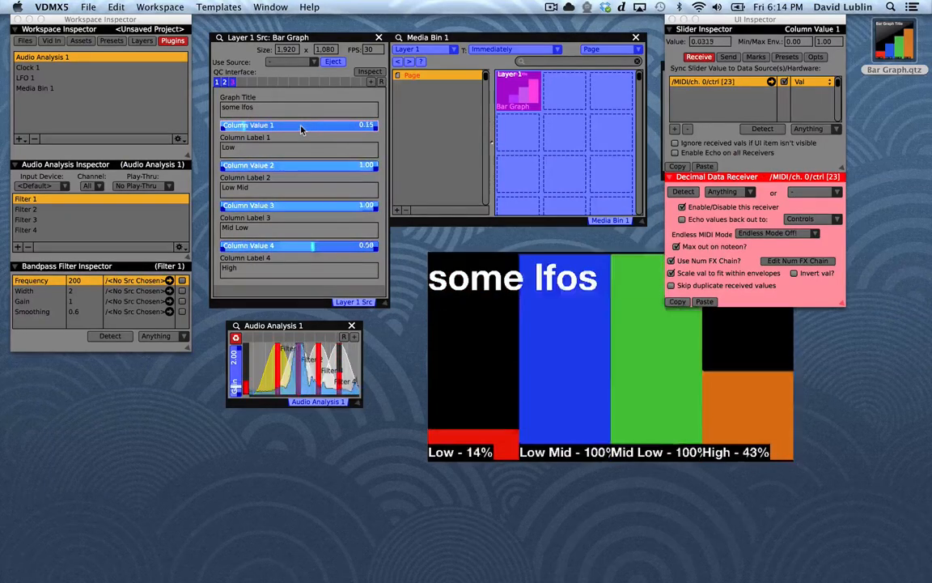
click(275, 166)
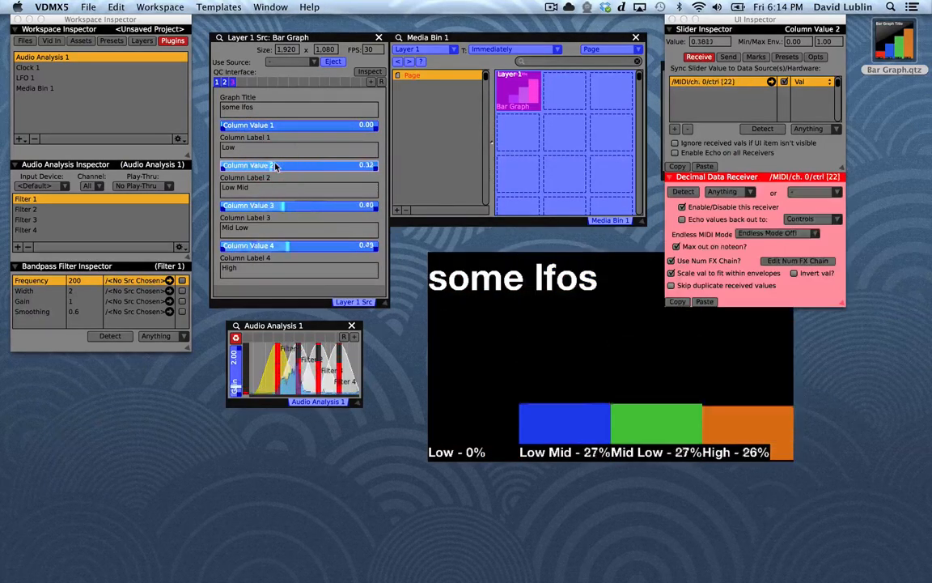
click(259, 206)
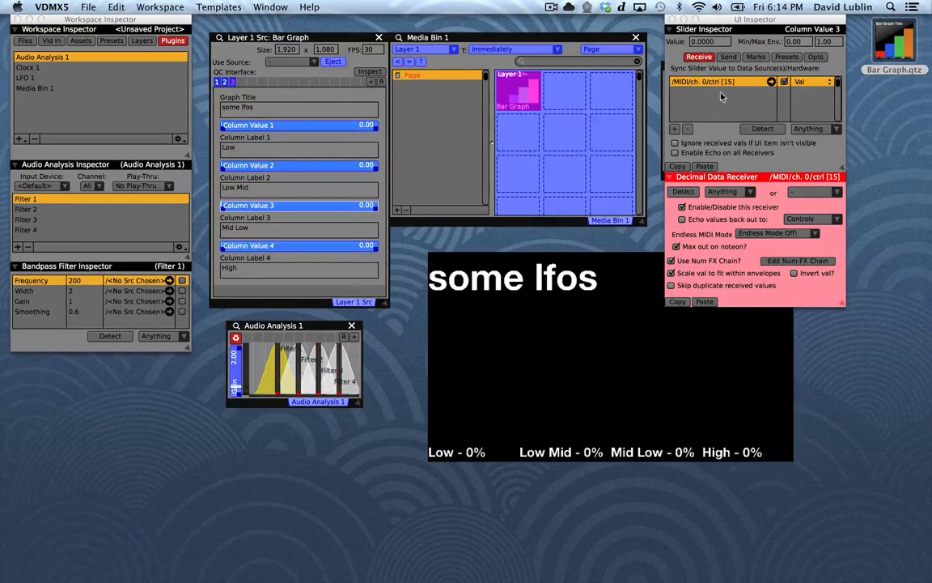
click(364, 248)
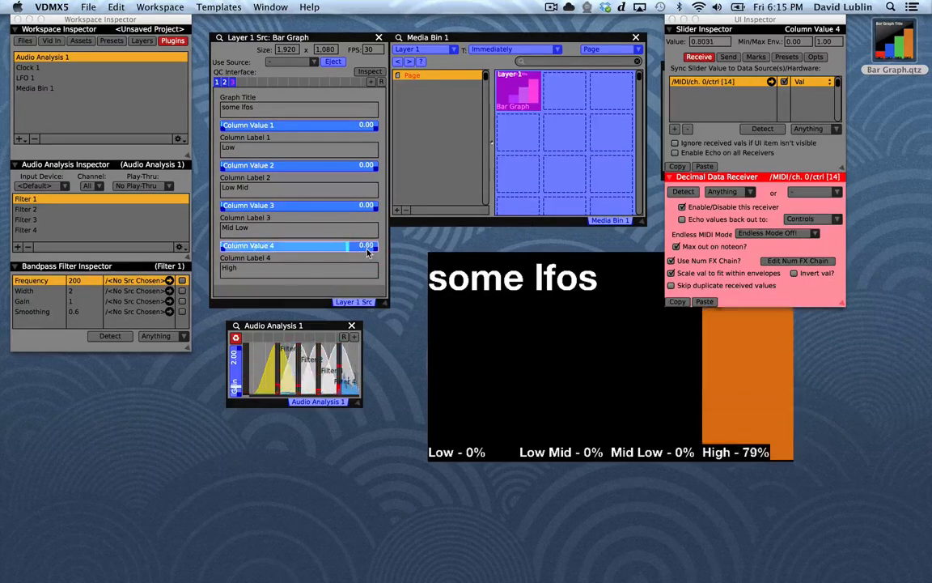
key(super+l)
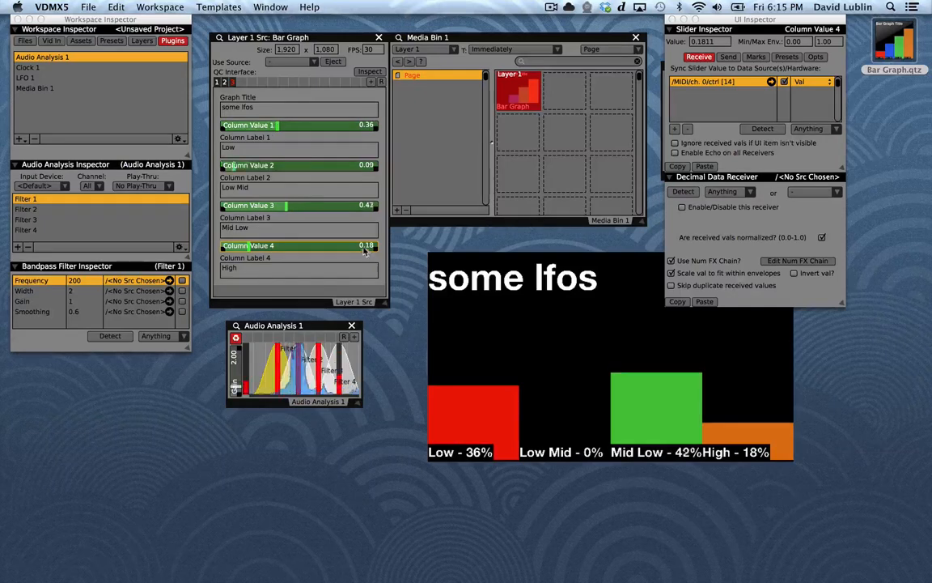
- Change the graph title to "MIDI SLIDERS"
click(274, 110)
text(MI)
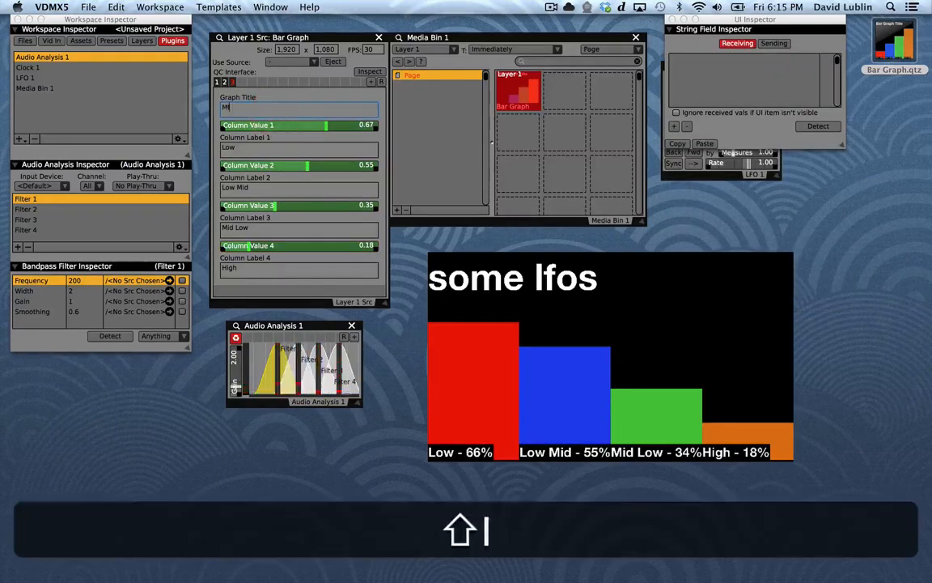
text(DI SLIDERS)
key(shift+Return)
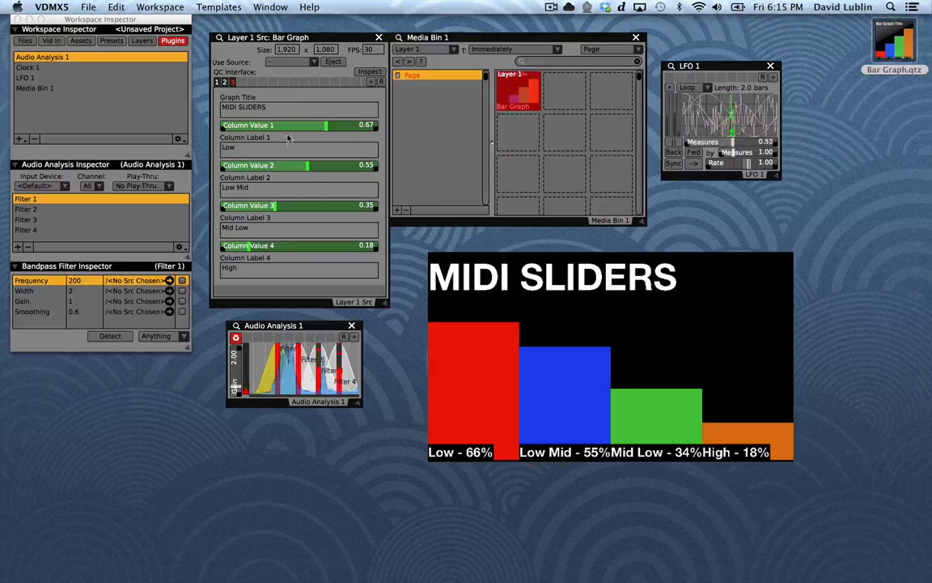
- Label the four columns "ctl 1", "ctl 2", "ctl 3" and "ctl 4", and store the bar graph settings as a fourth source preset
click(269, 151)
key(c)
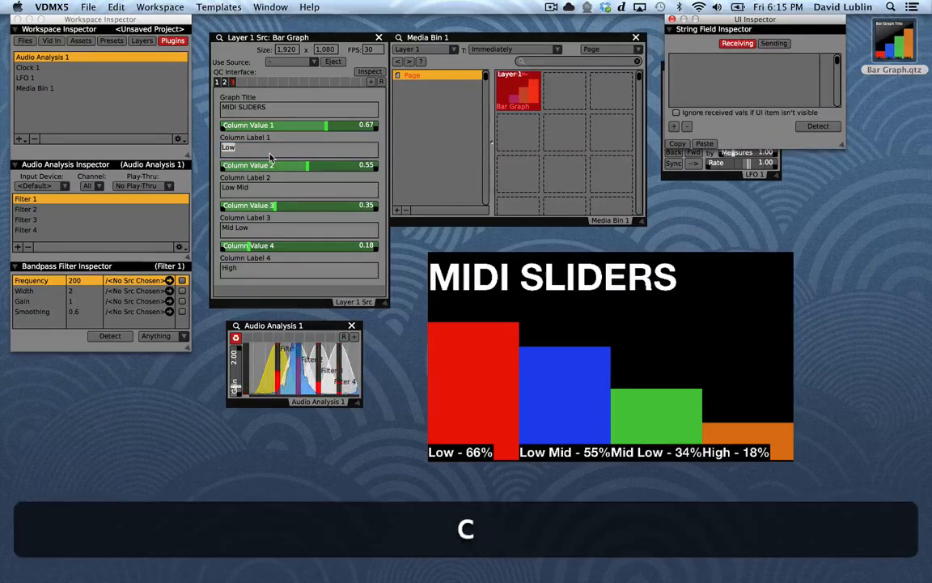
double_click(270, 154)
text(ctl 2)
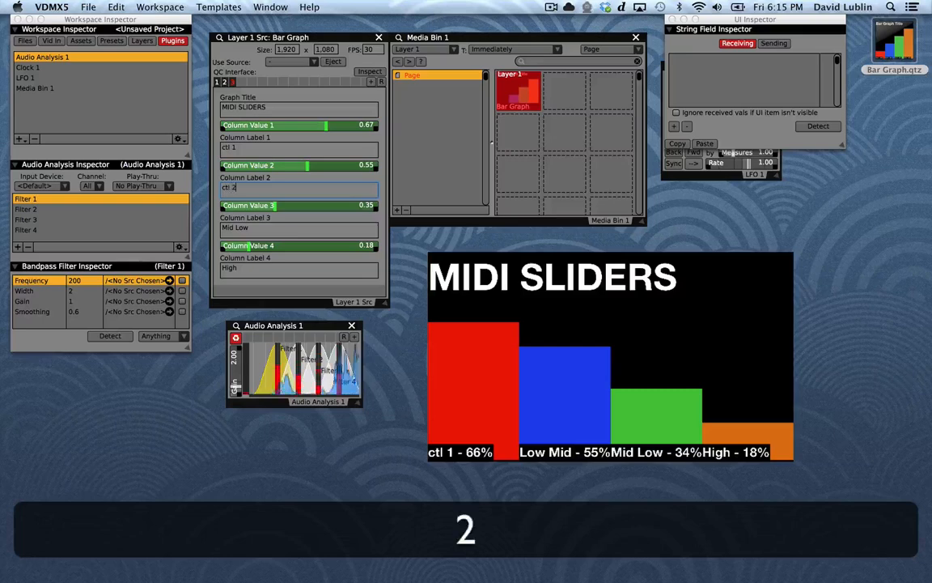
triple_click(254, 230)
text(ctl 4)
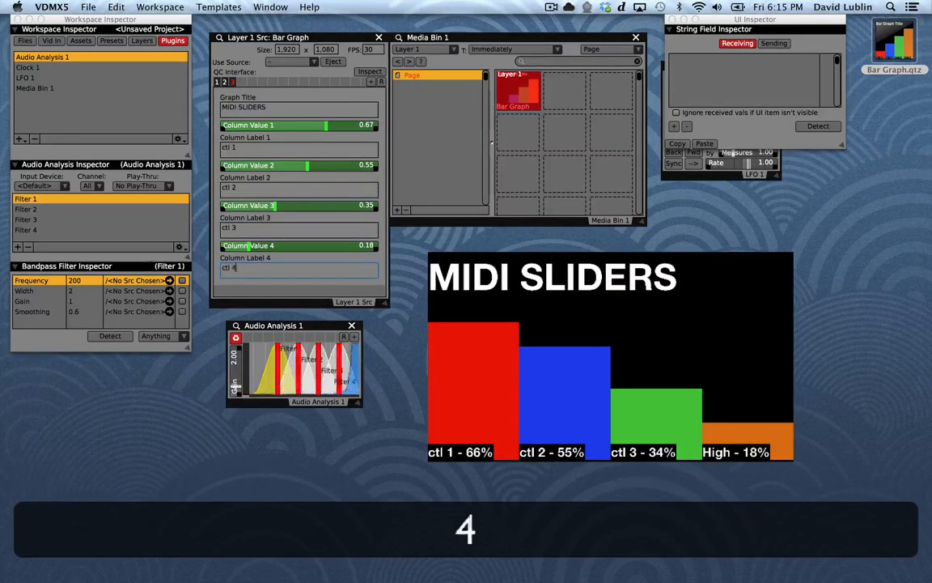
click(269, 290)
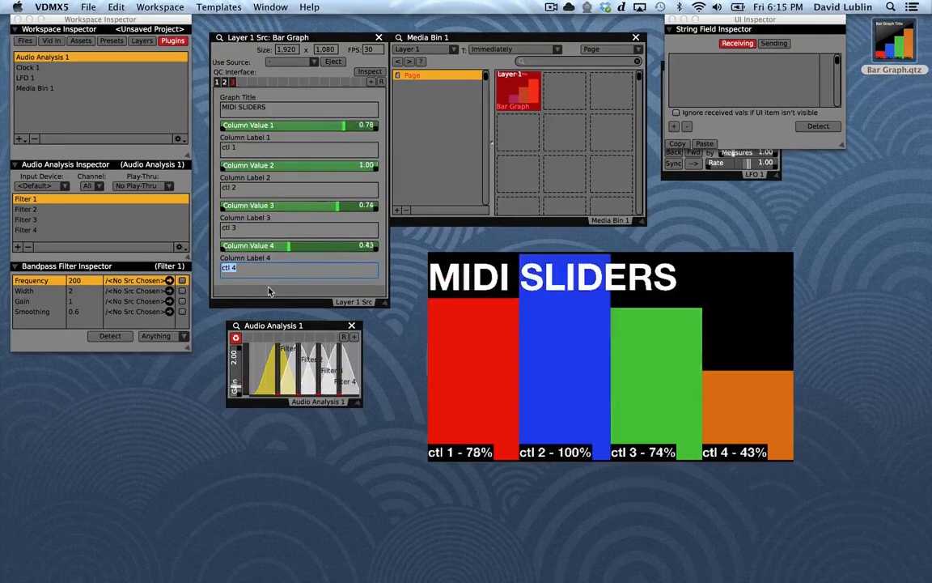
click(370, 81)
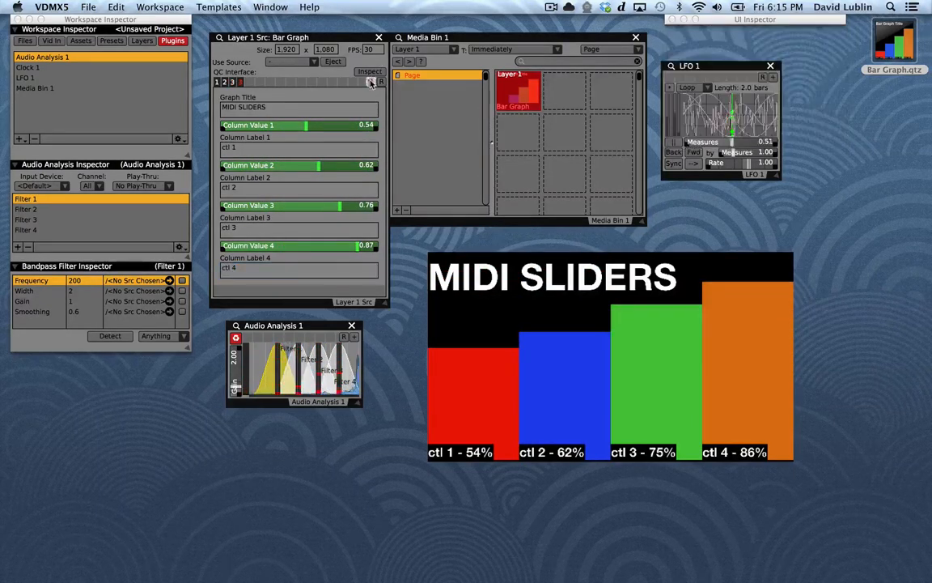
- Recall source presets 2, 3 and 4 in turn to compare their graphs, returning to preset 3
click(333, 82)
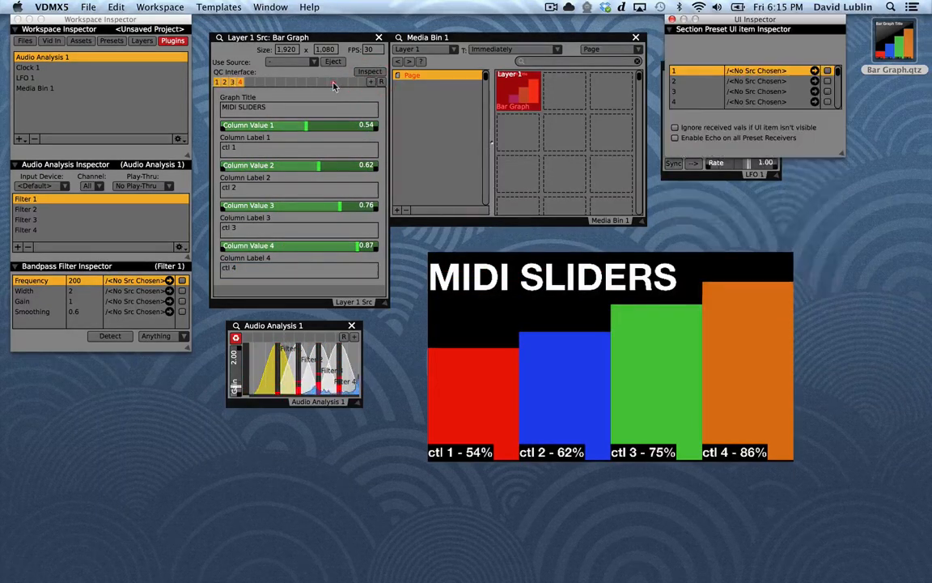
click(224, 82)
click(232, 82)
click(239, 81)
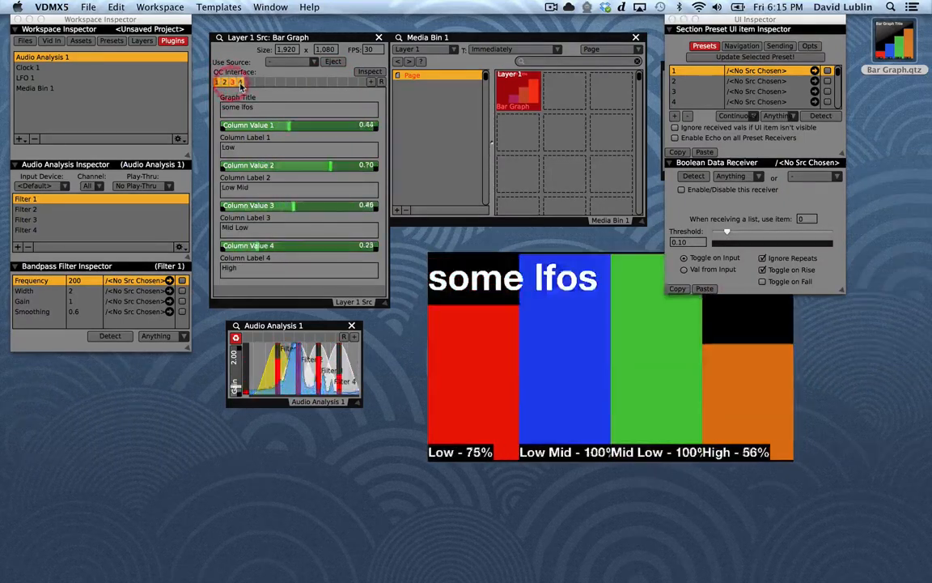
click(241, 83)
click(232, 82)
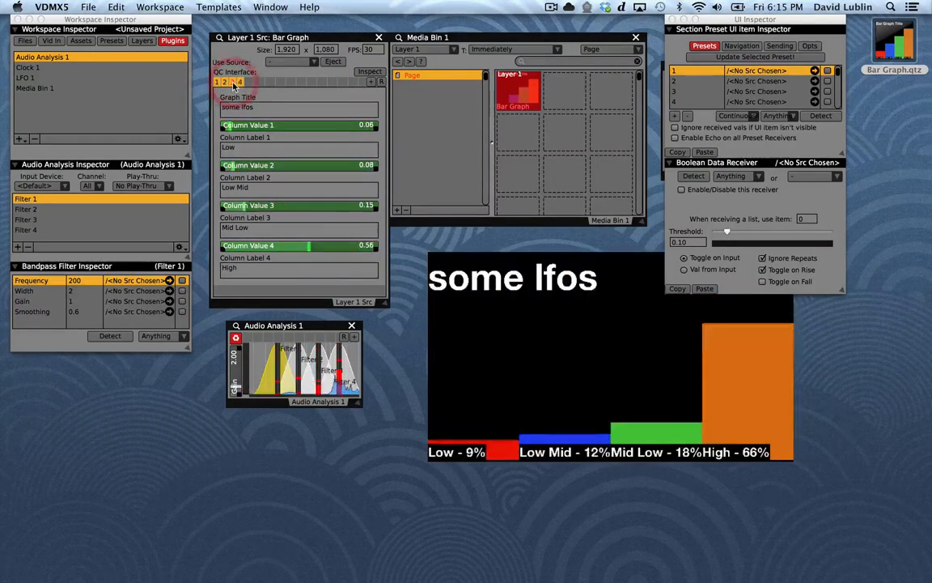
- Move the graph preview window lower on the desktop and recall source presets 2, 1 and 3
drag(569, 267, 519, 344)
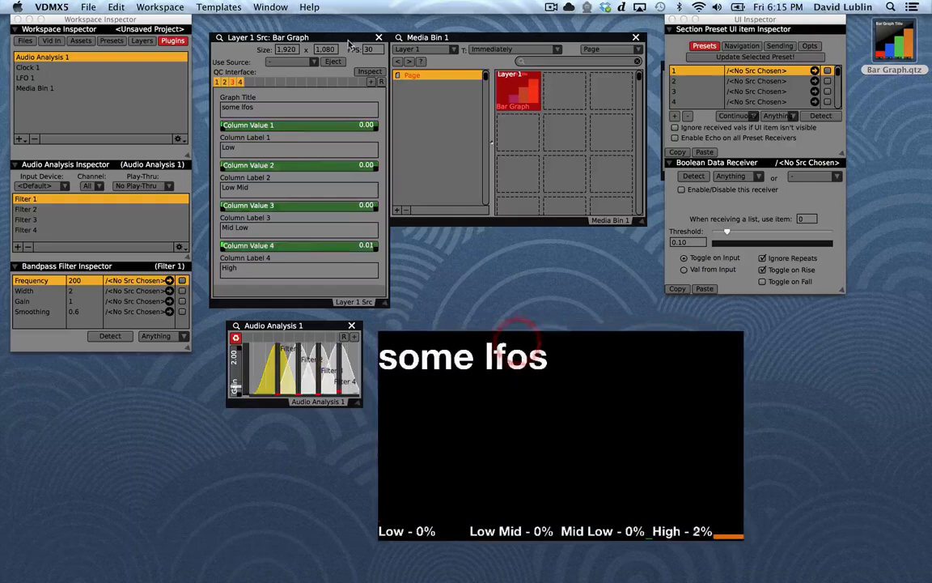
click(224, 83)
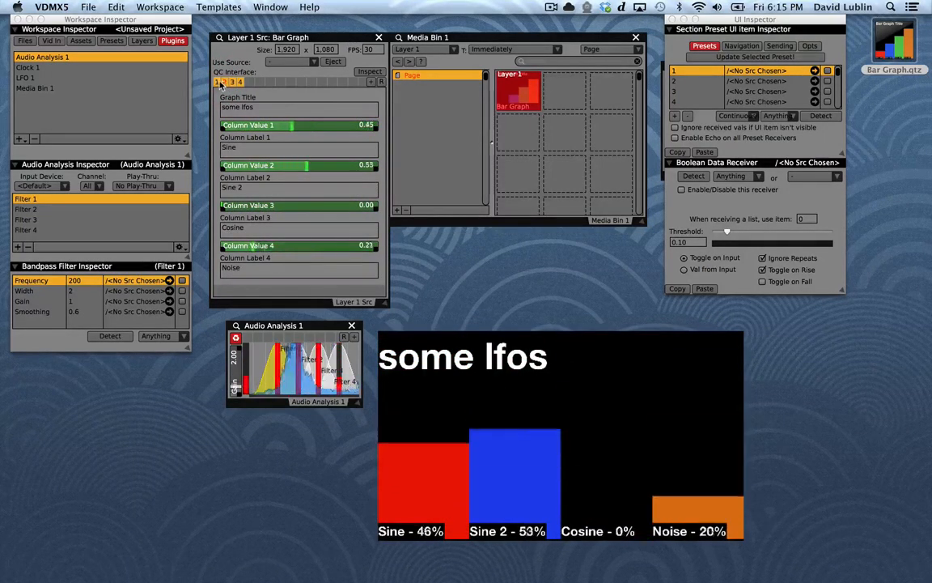
click(217, 83)
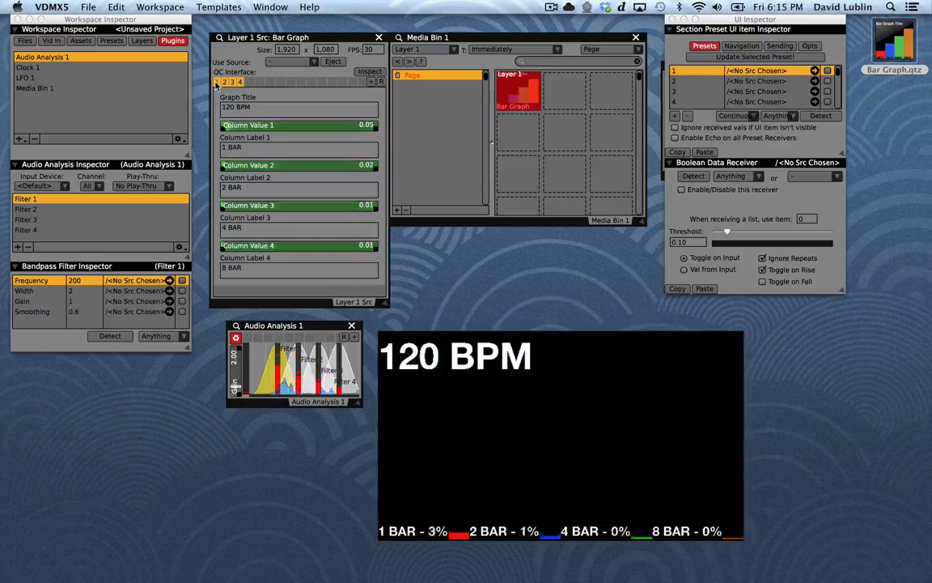
click(231, 83)
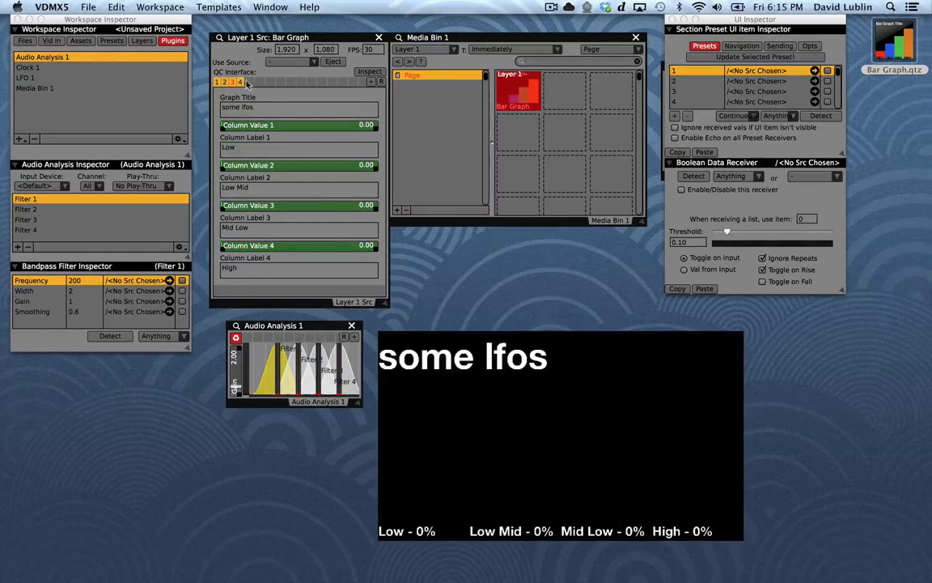
- Change the graph title to "Audio Analysis" and update source preset 3 with the new title
click(260, 106)
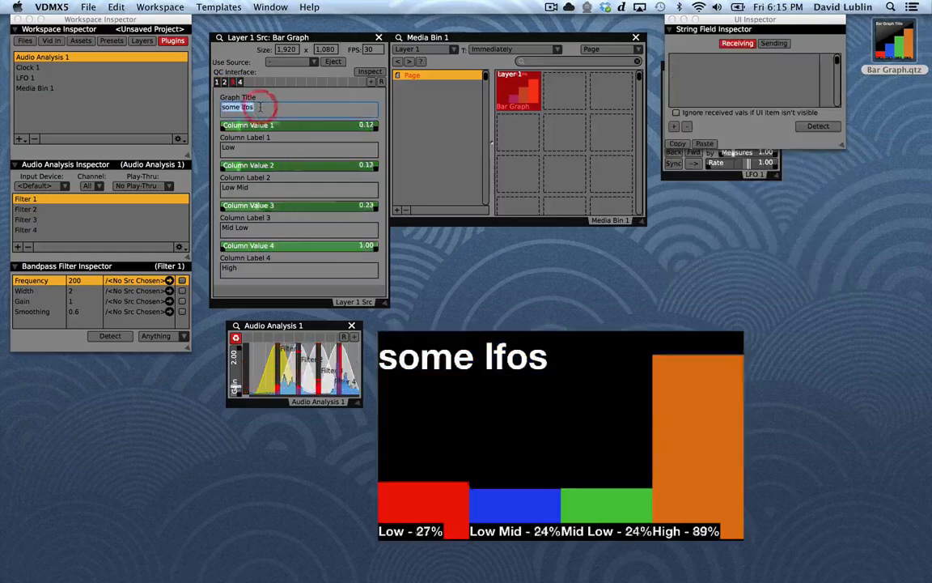
text(Audio A)
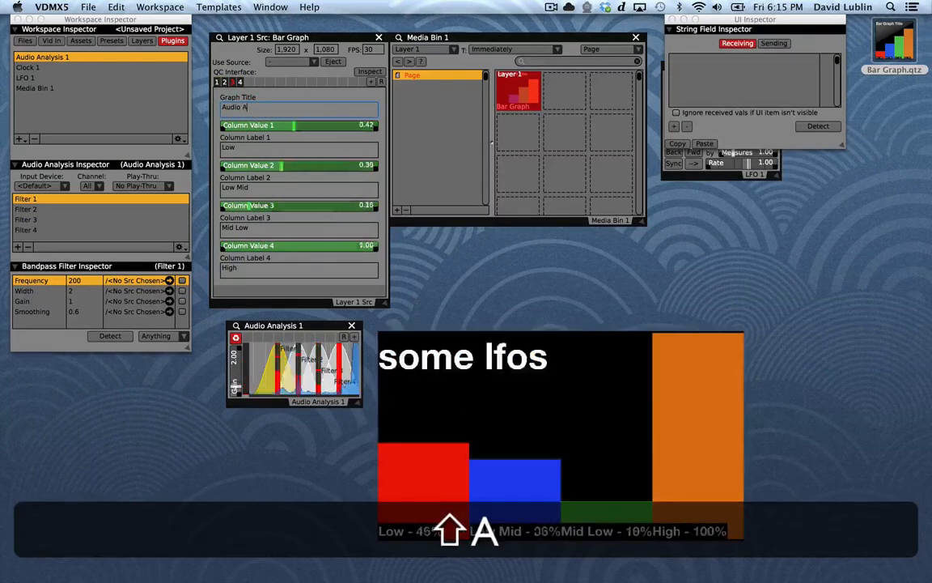
text(naly)
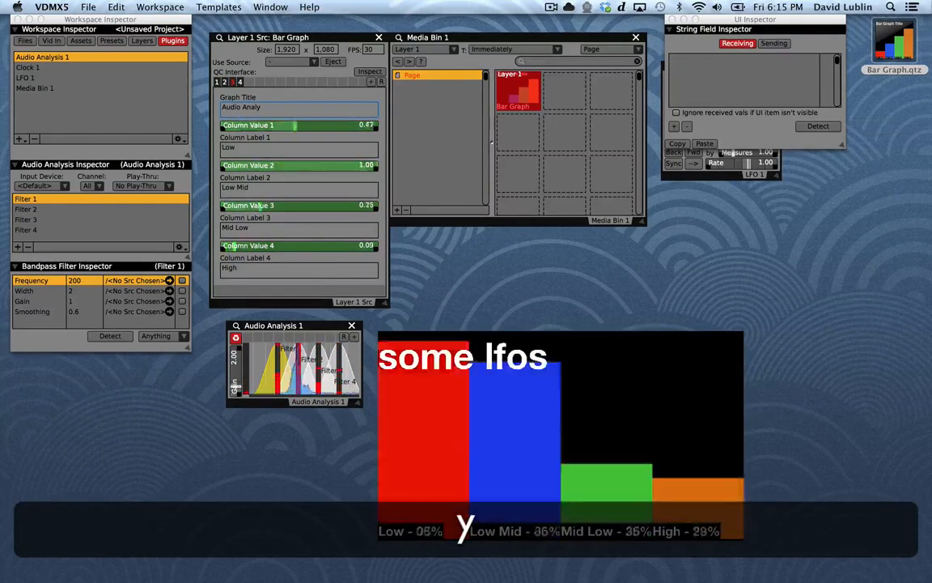
text(sis)
key(Return)
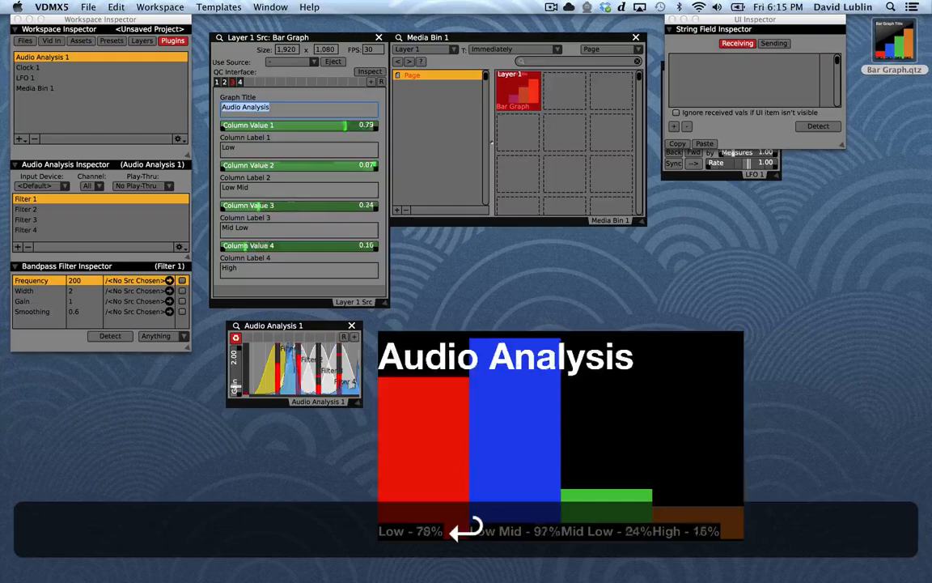
click(283, 83)
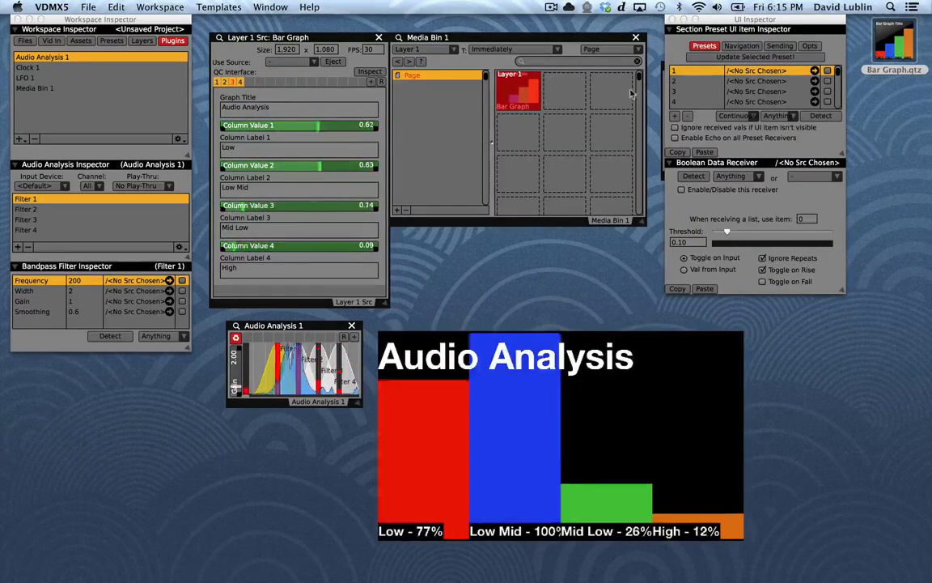
click(676, 92)
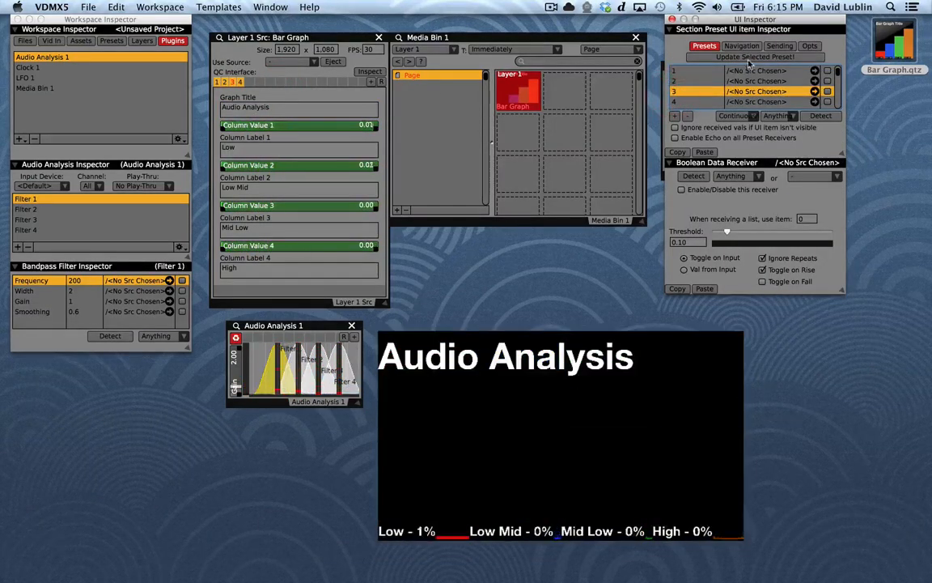
- Recall source presets 1 through 4 in turn to check their graphs, returning to preset 1
click(217, 83)
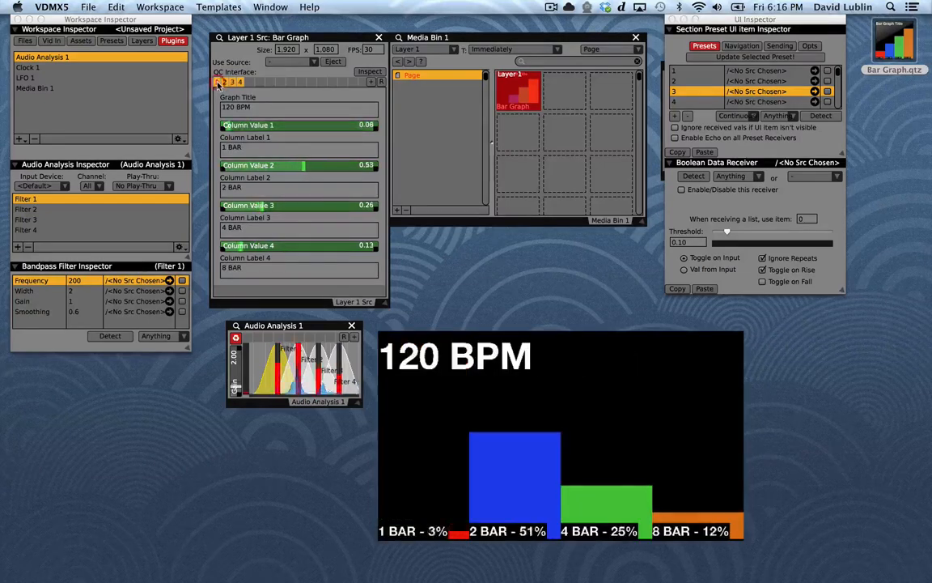
click(225, 82)
click(232, 82)
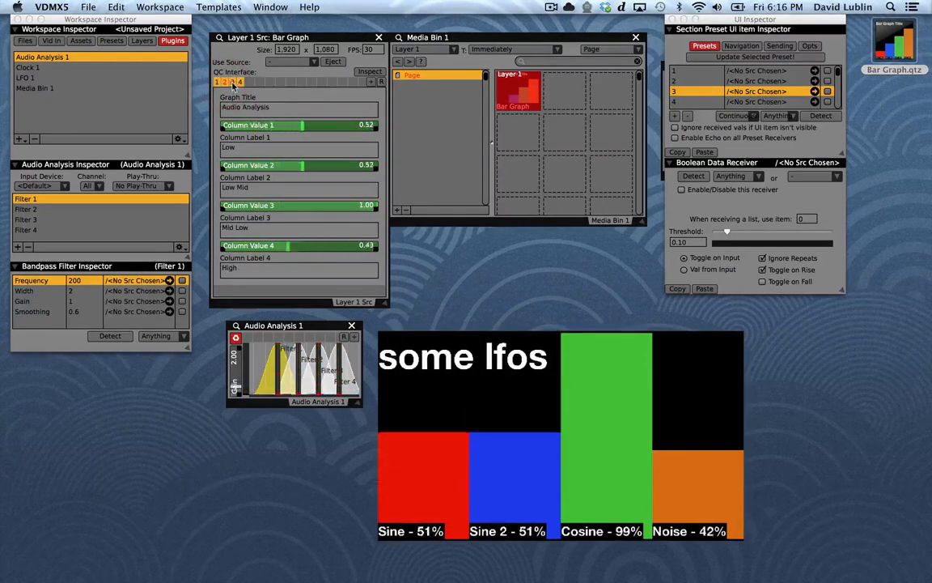
click(240, 82)
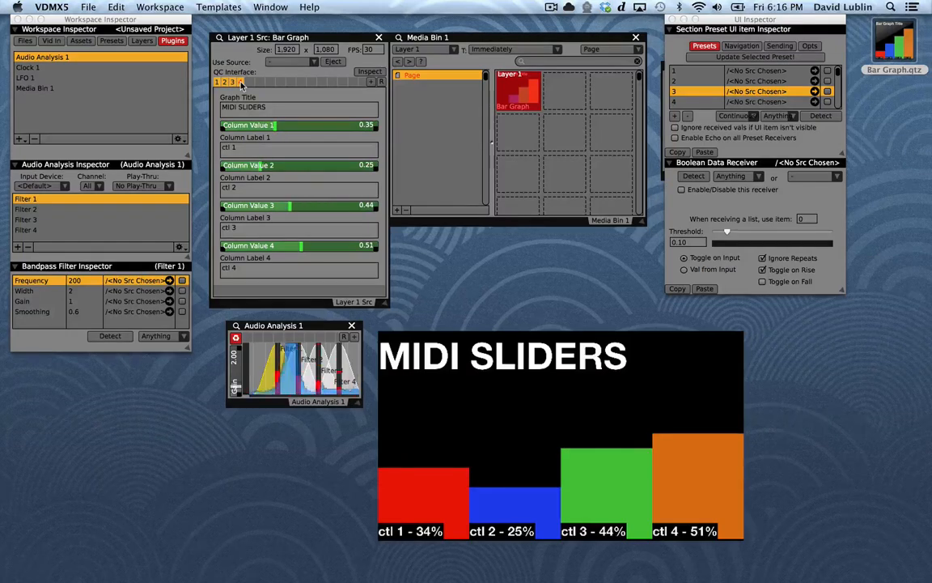
click(300, 95)
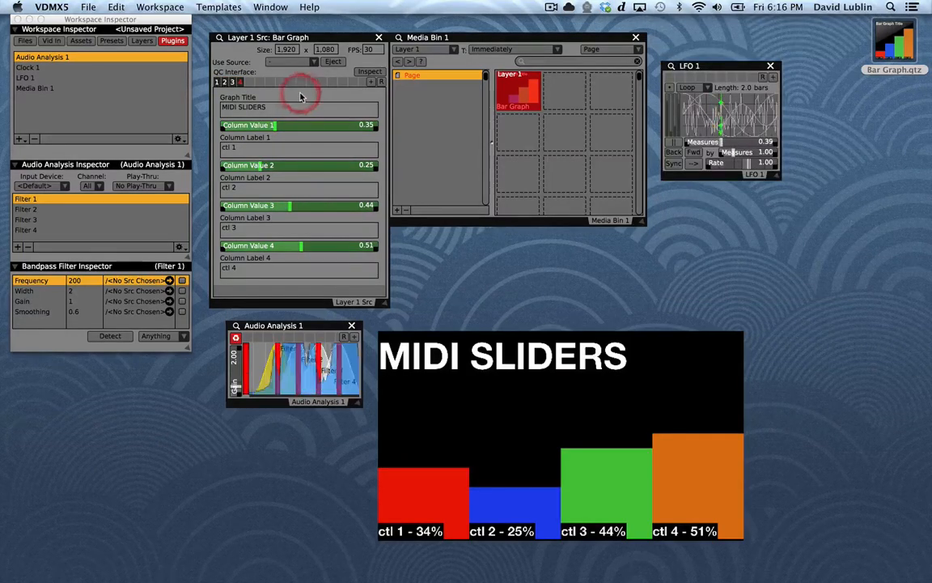
click(217, 82)
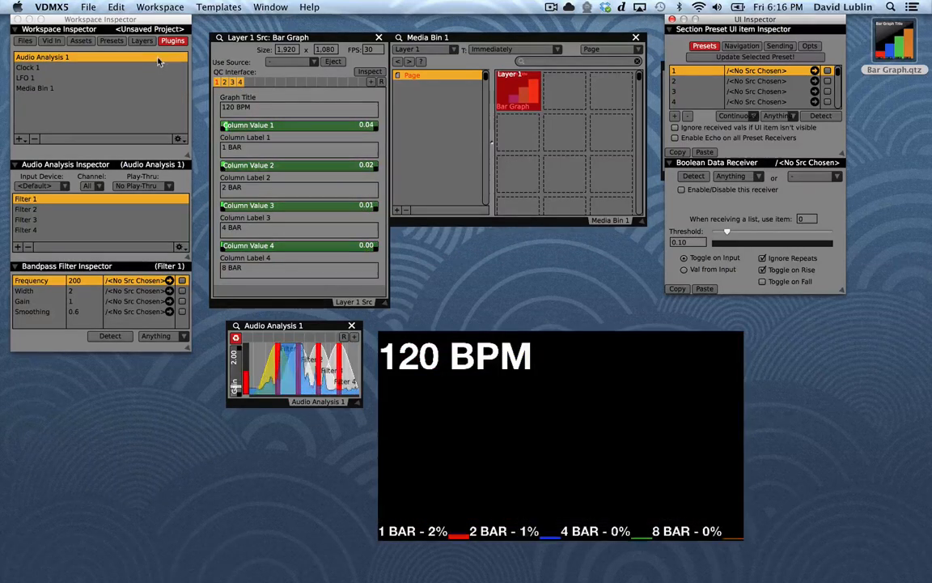
- Add a Hue Adjust color adjustment effect to Layer 1 and set its input angle to about -1.34
click(143, 42)
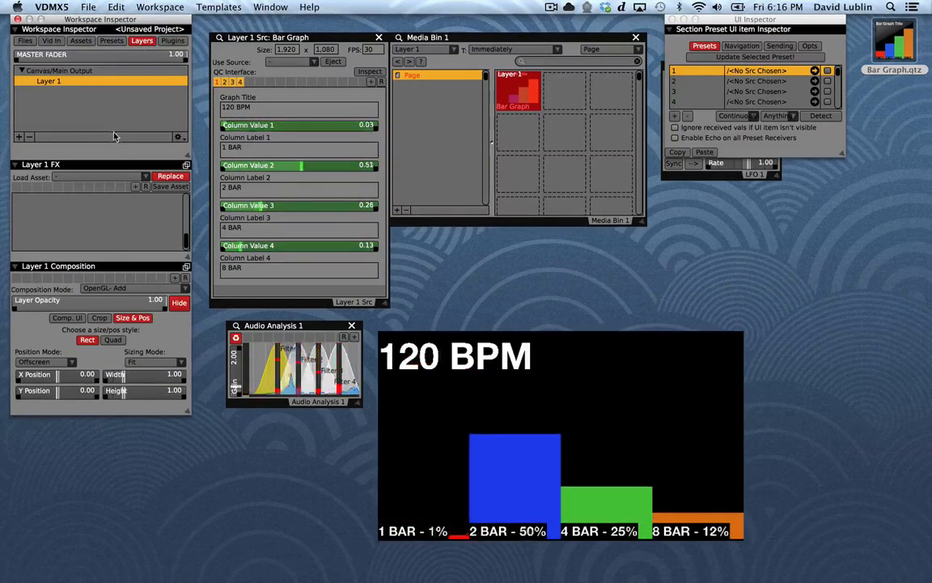
click(103, 178)
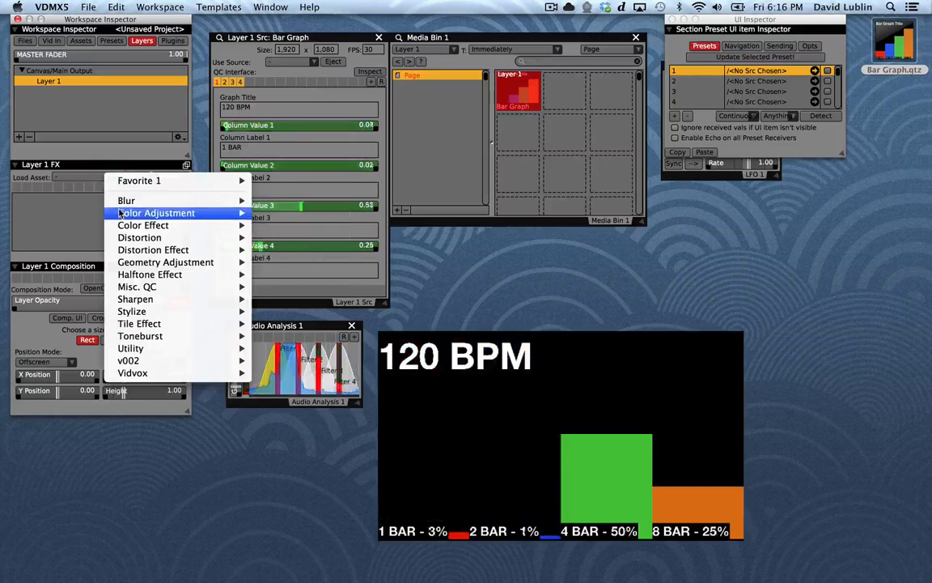
mouse_move(120, 213)
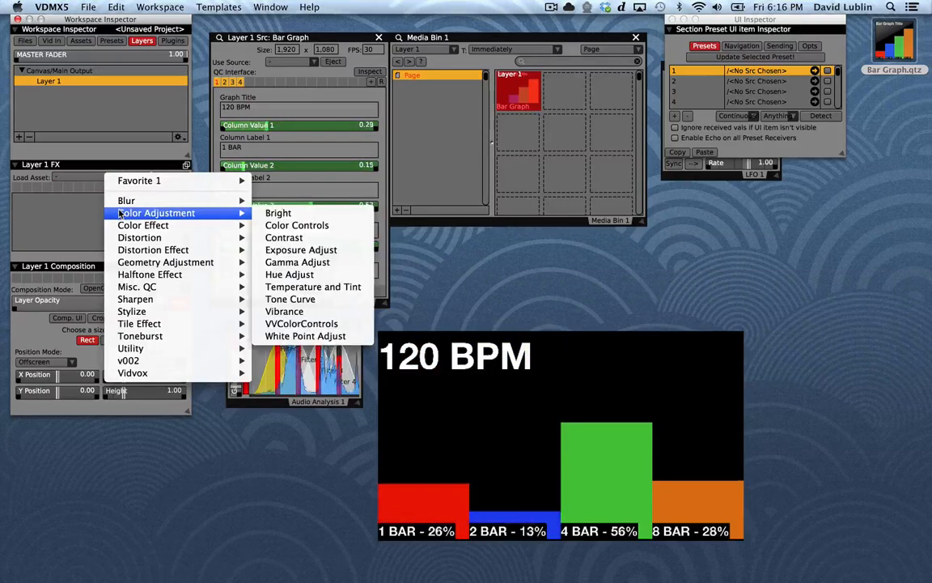
click(289, 275)
drag(87, 221, 71, 241)
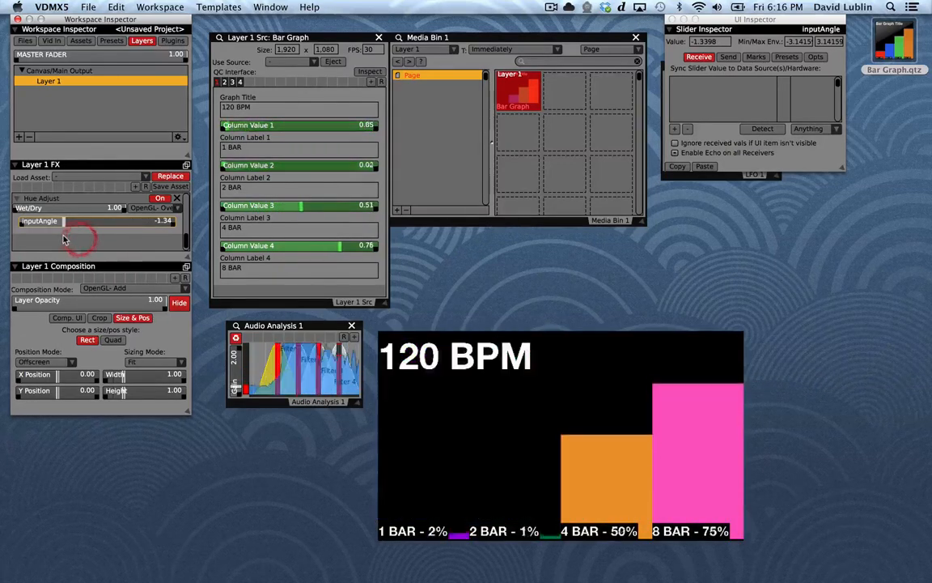
- Add a second layer and a second copy of Bar Graph.qtz in the media bin, and load that copy on Layer 2
drag(879, 57, 550, 103)
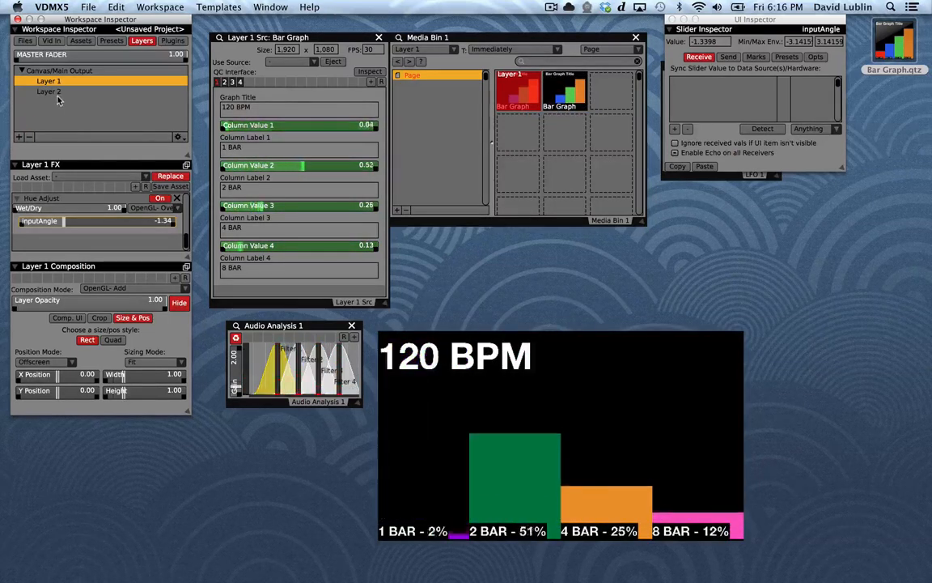
click(417, 49)
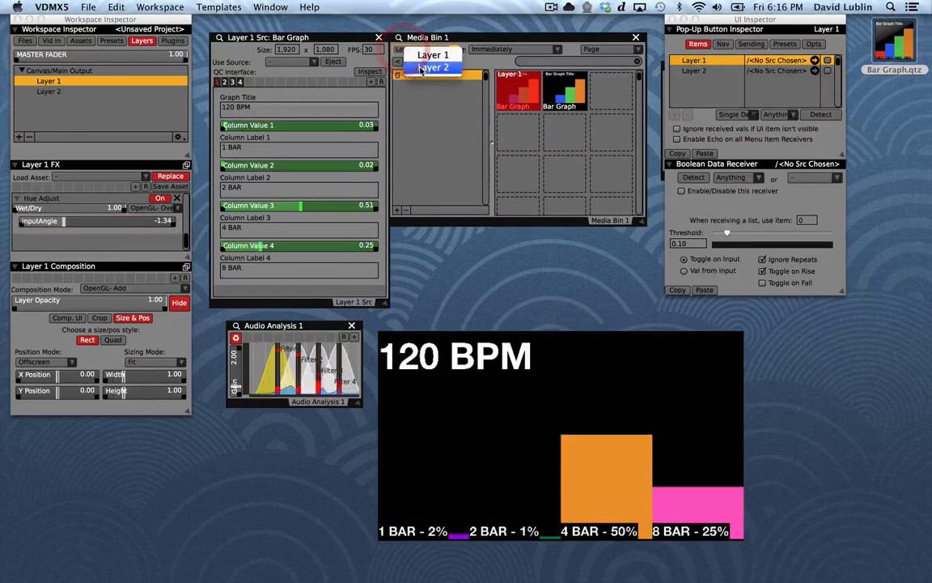
click(416, 70)
click(558, 94)
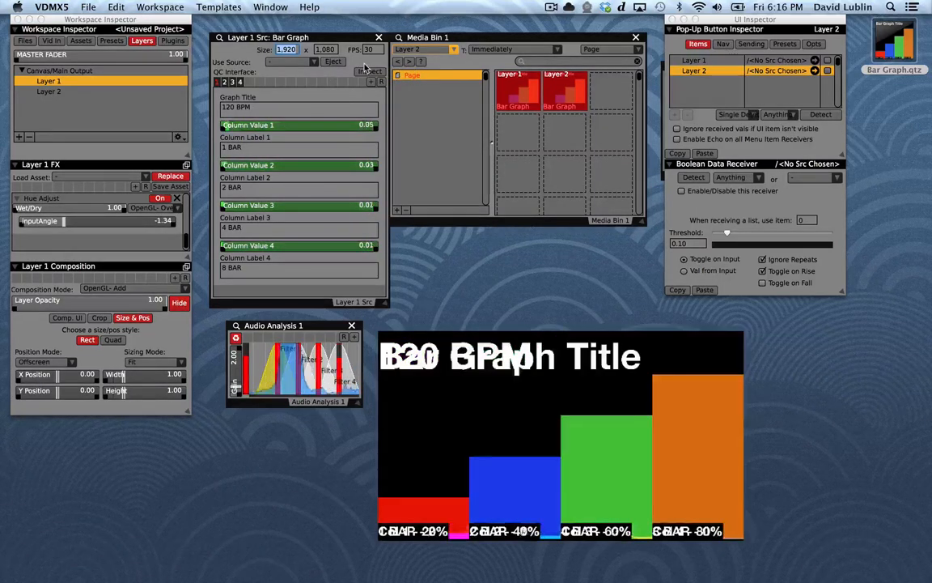
- Work out 1920/2 with a Spotlight calculation and set Layer 1's source width to 960
key(super+space)
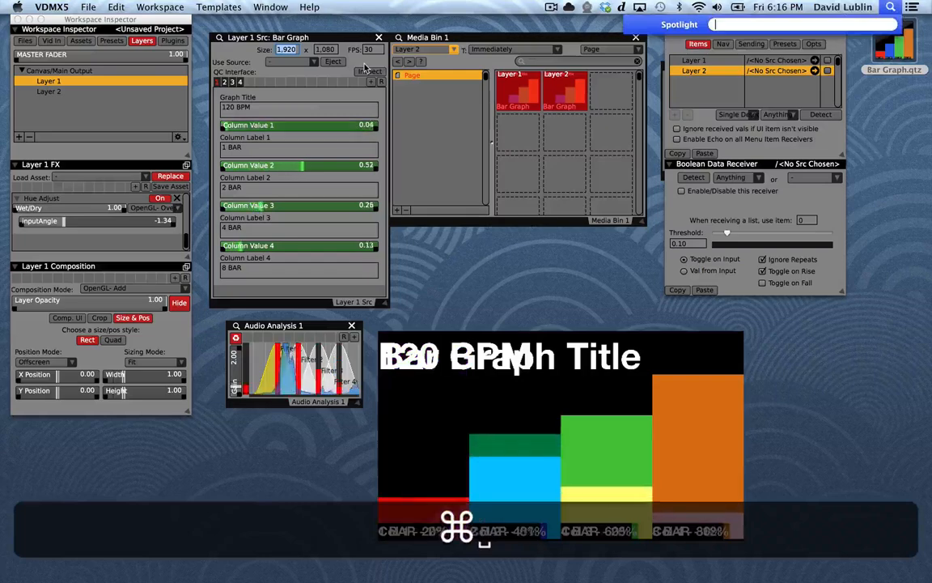
text(1920/2)
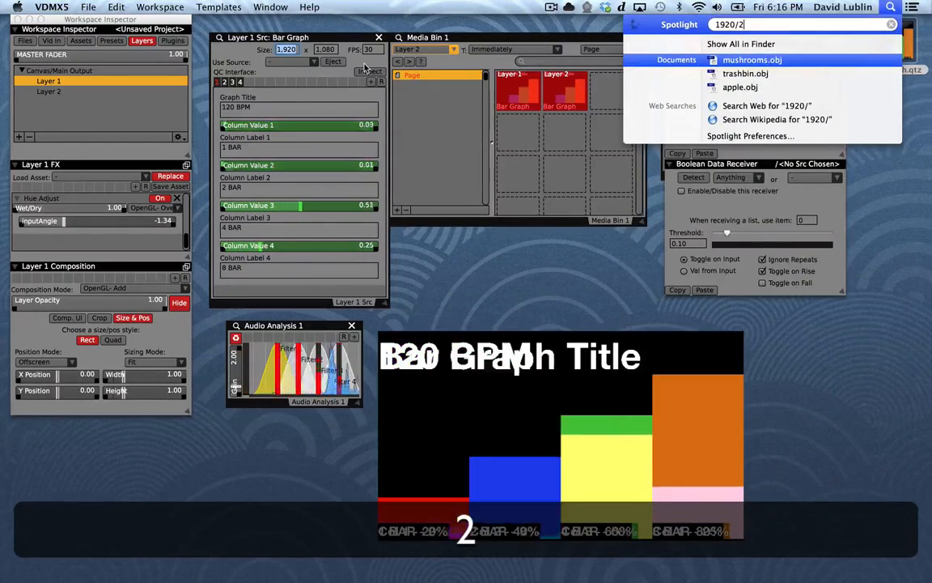
key(Escape)
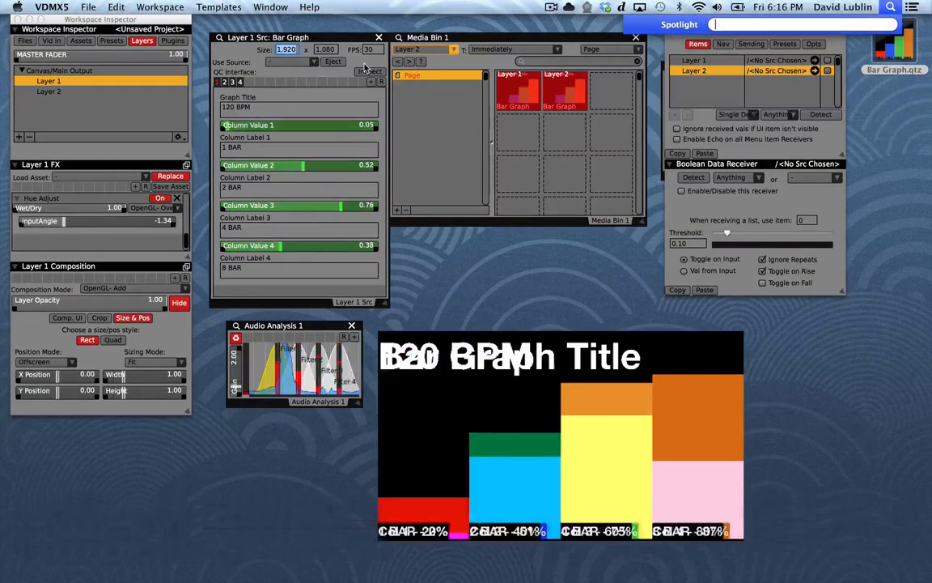
key(Escape)
text(960)
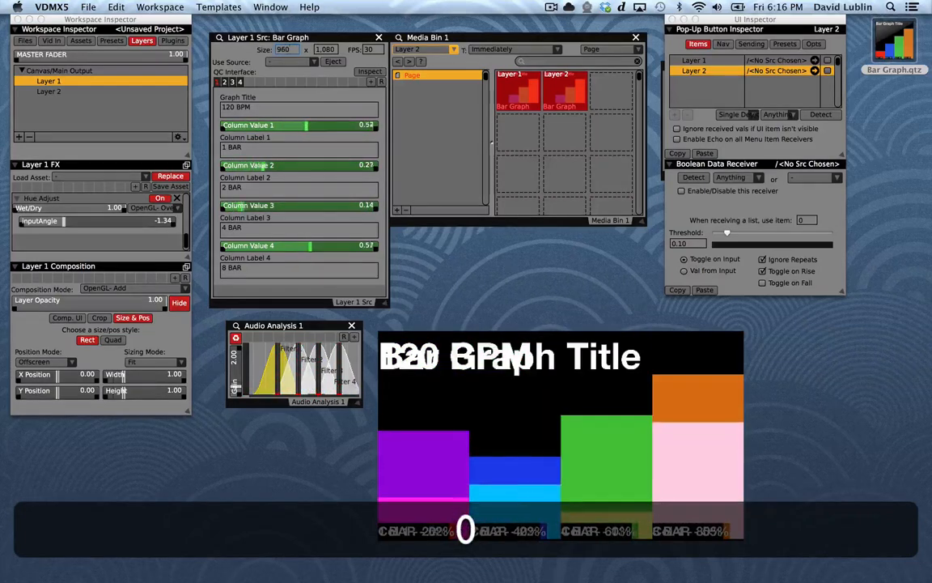
key(Tab)
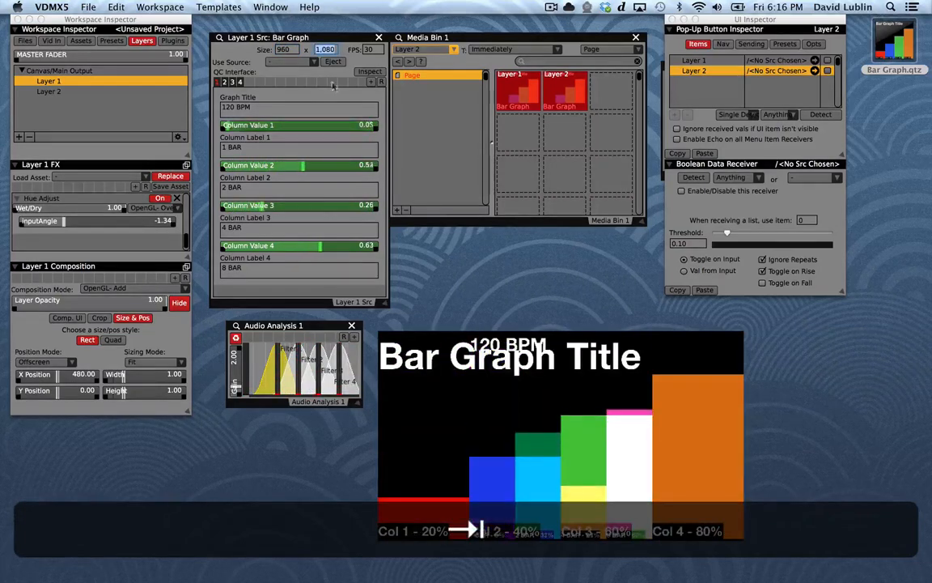
- Set Layer 1's position mode to Onscreen and its X position to 0
click(44, 339)
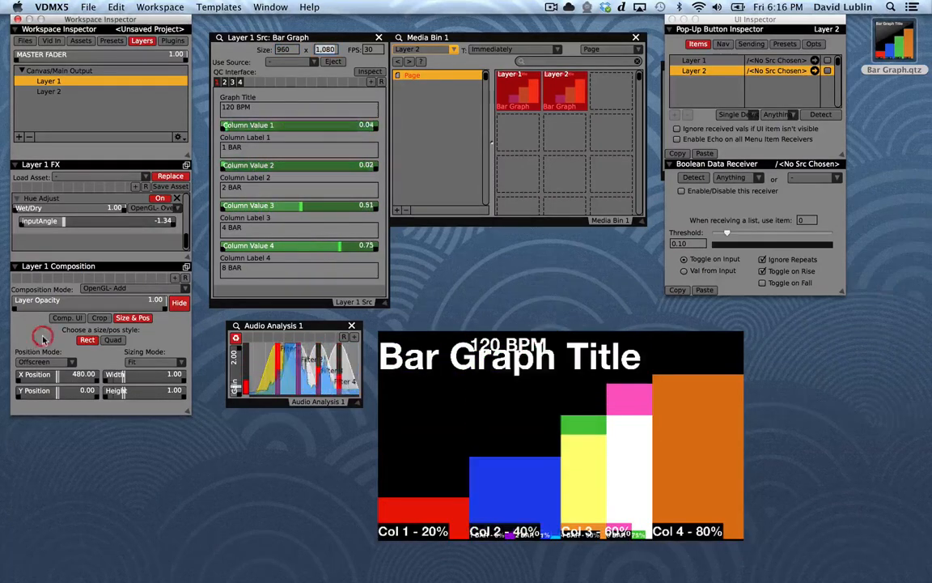
click(47, 361)
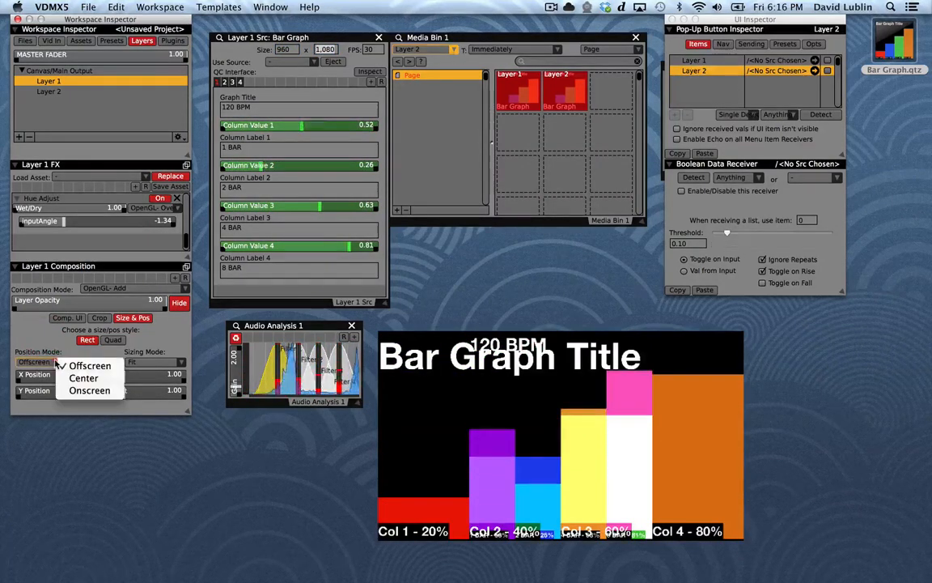
click(81, 391)
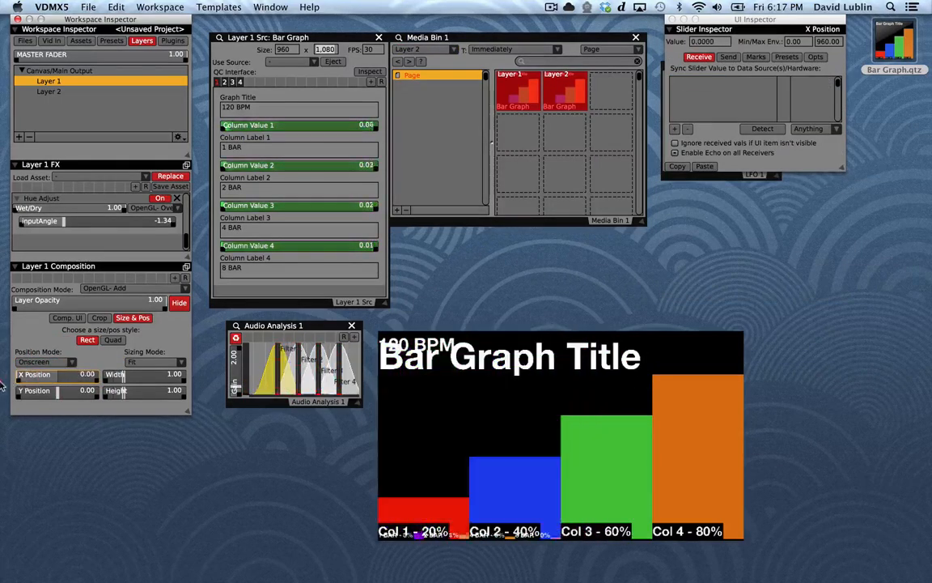
- Select Layer 2, open its source controls in a separate window and dock them together with the Layer 1 source controls
click(77, 91)
click(186, 165)
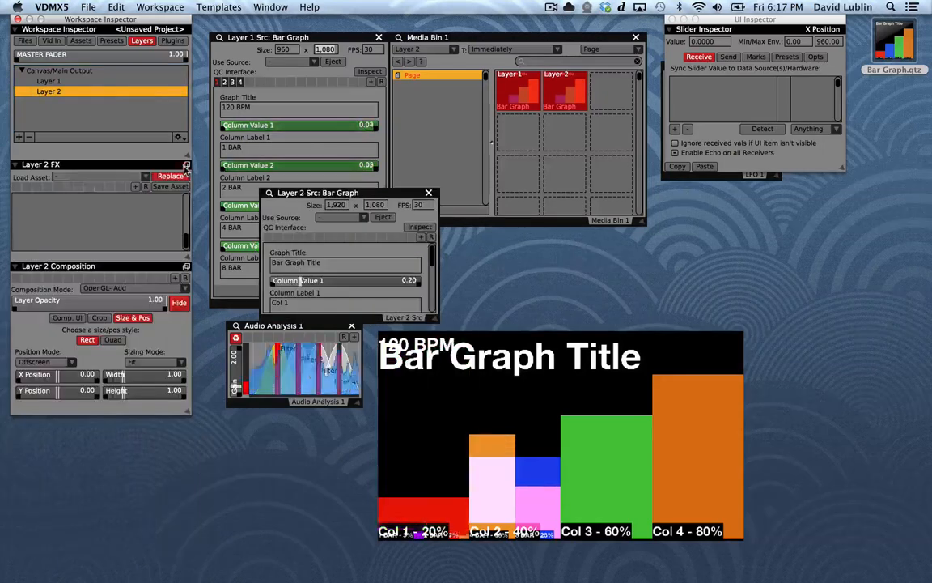
drag(340, 196, 503, 109)
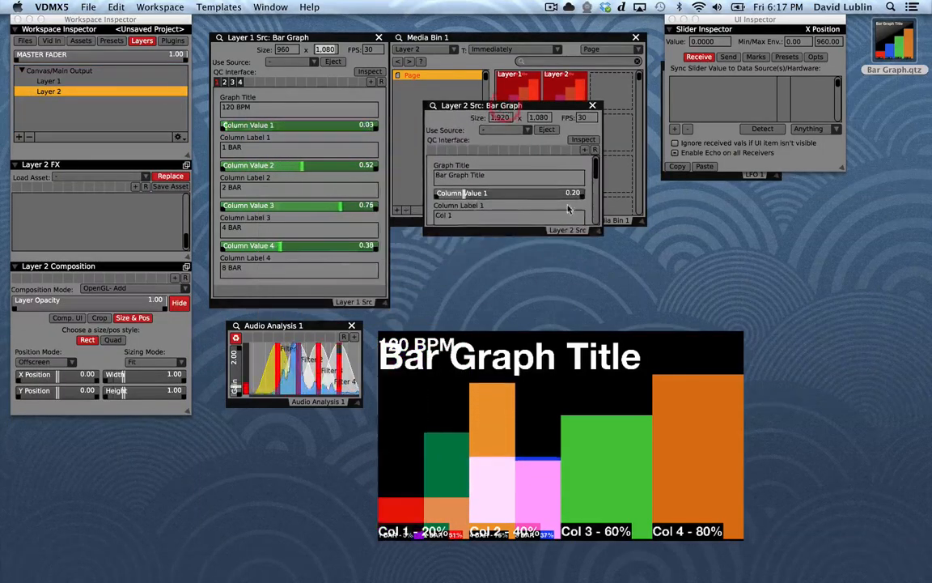
drag(563, 231, 454, 259)
drag(369, 299, 371, 302)
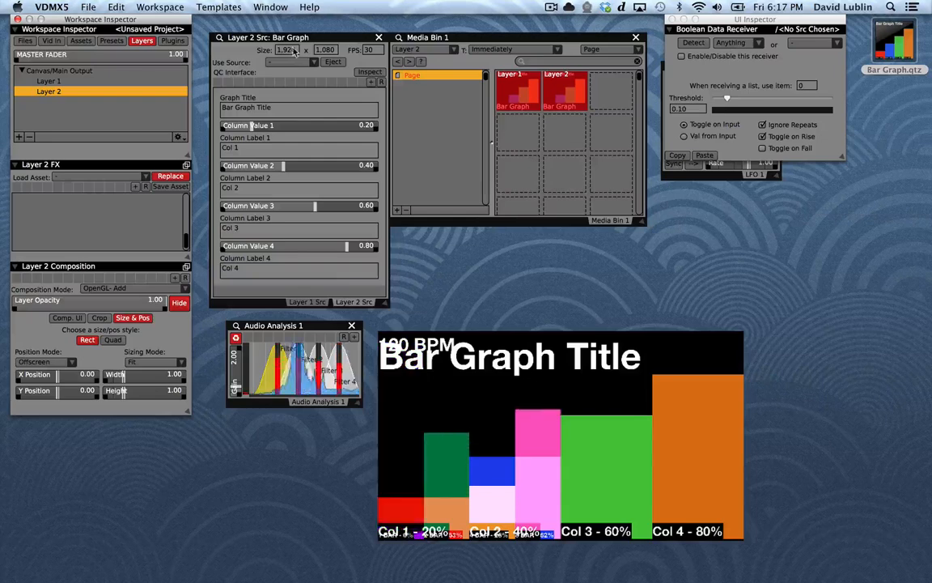
- Set Layer 2's source width to 960, its position mode to Onscreen and its X position to 960
text(960)
key(Tab)
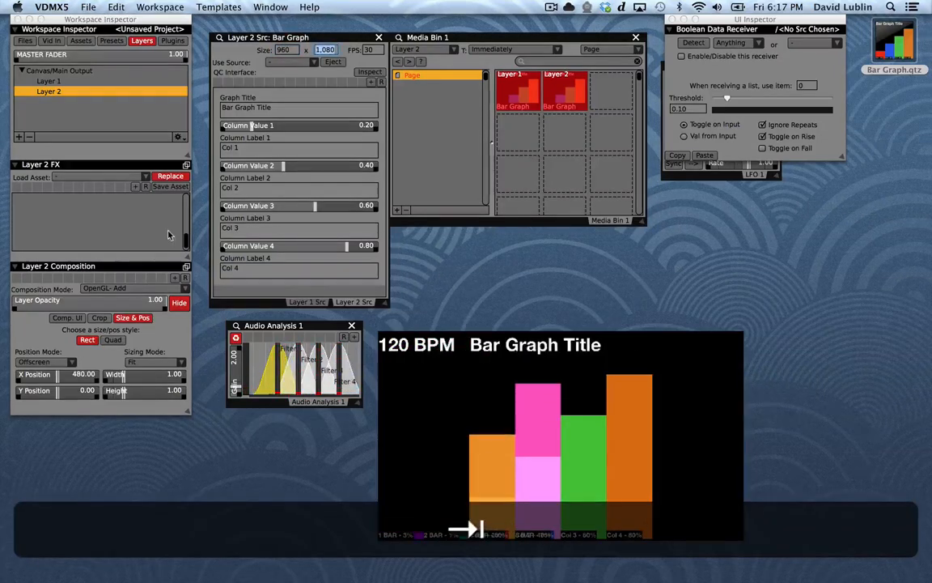
click(48, 362)
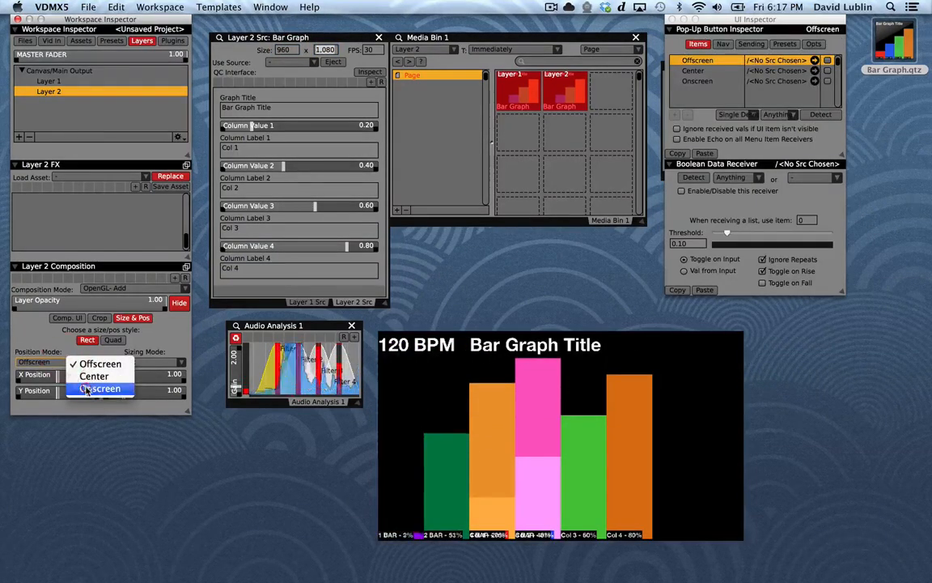
click(88, 389)
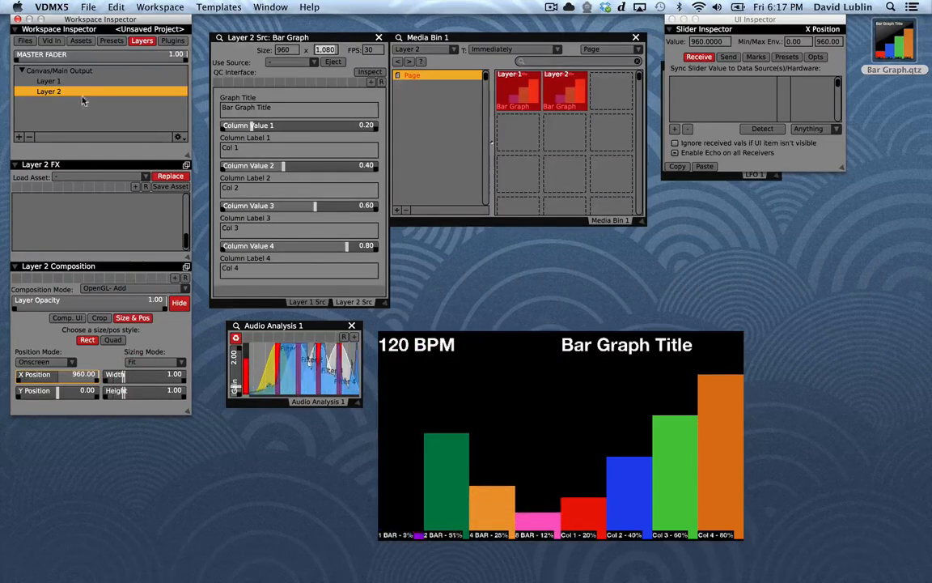
- Set the Hue Adjust input angle on Layer 1 to about 2.23
click(61, 82)
click(58, 224)
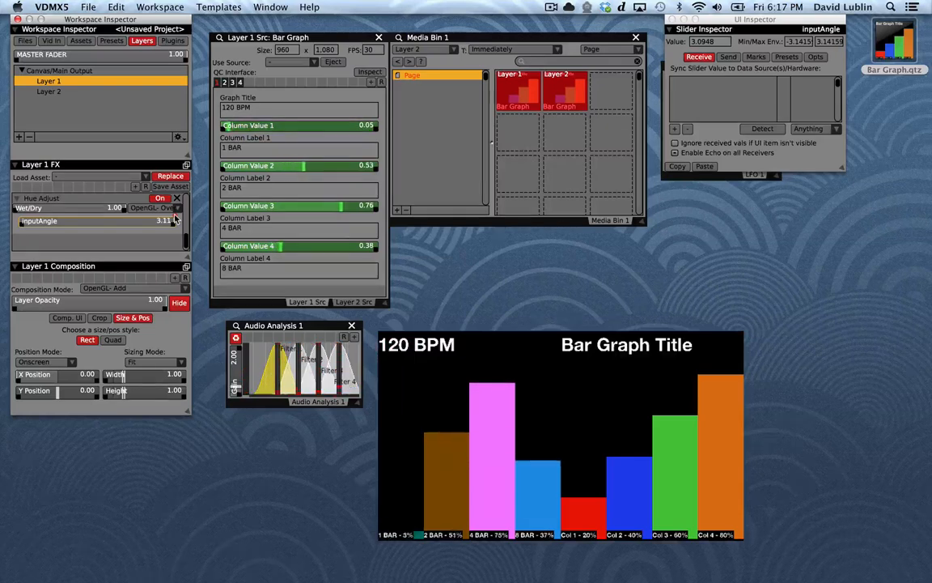
- Set Layer 2's four column values to about 0.36, 0.41, 0.71 and 0.67 in its source controls
click(358, 302)
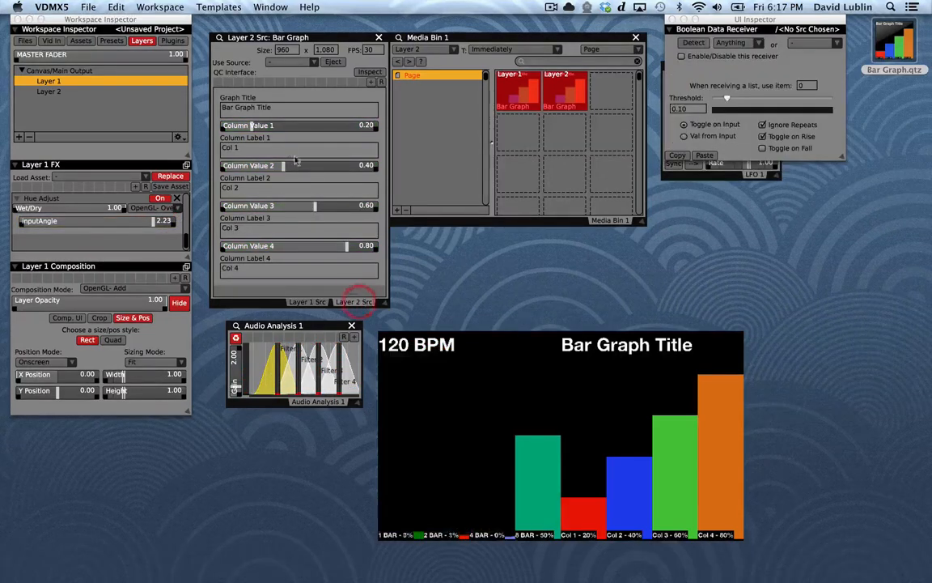
drag(267, 125, 316, 177)
drag(278, 207, 333, 207)
drag(303, 247, 280, 249)
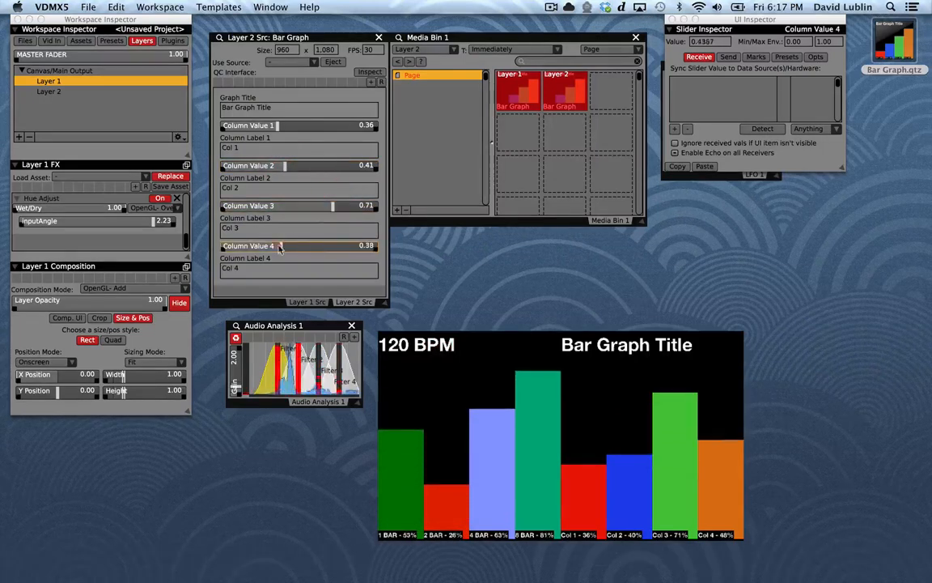
click(324, 255)
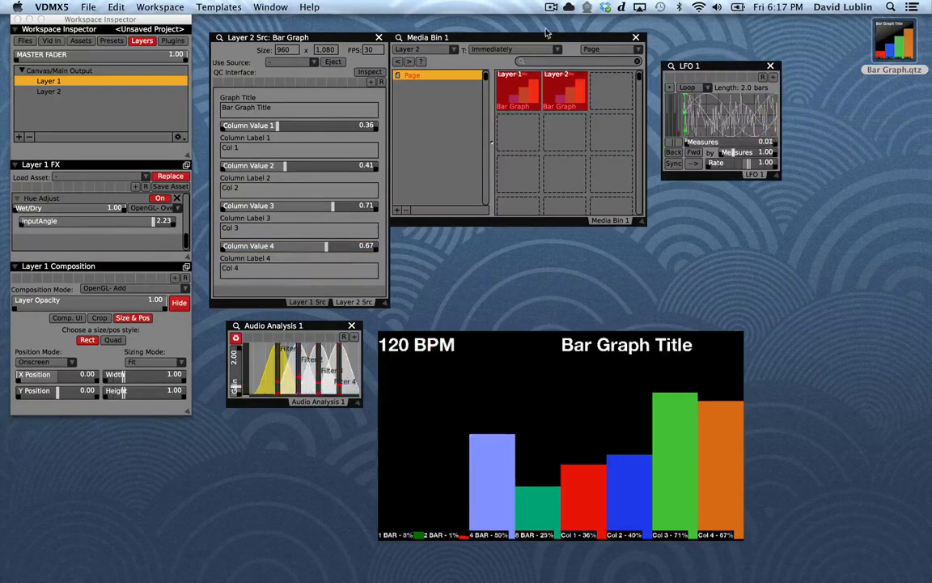